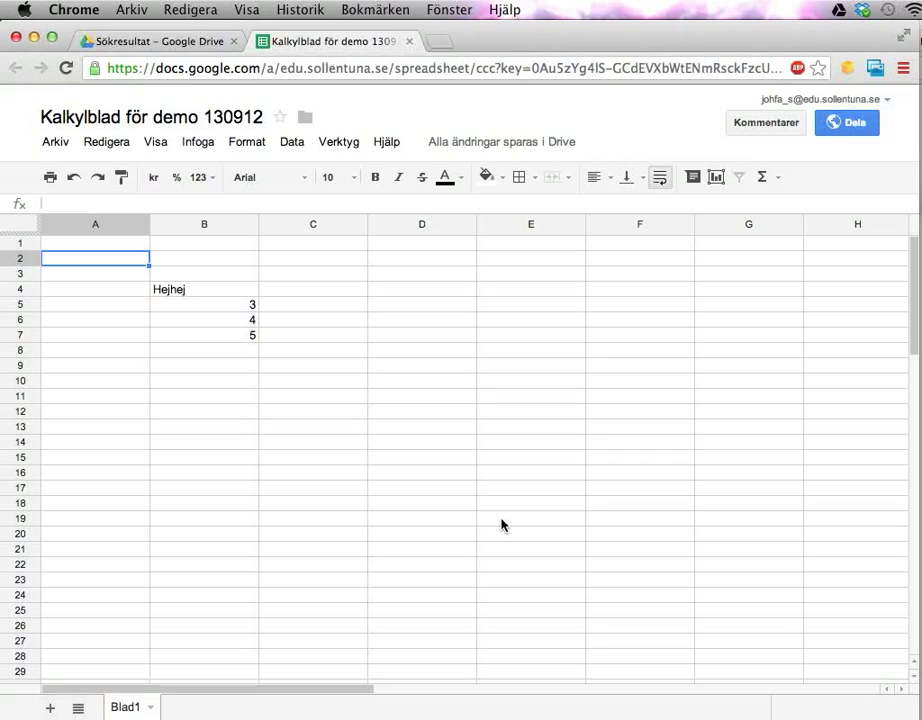
Step: Enter the text "Jag kan skriva en lång text." in cell B3
{"action": "left_click", "coordinate": [142, 245]}
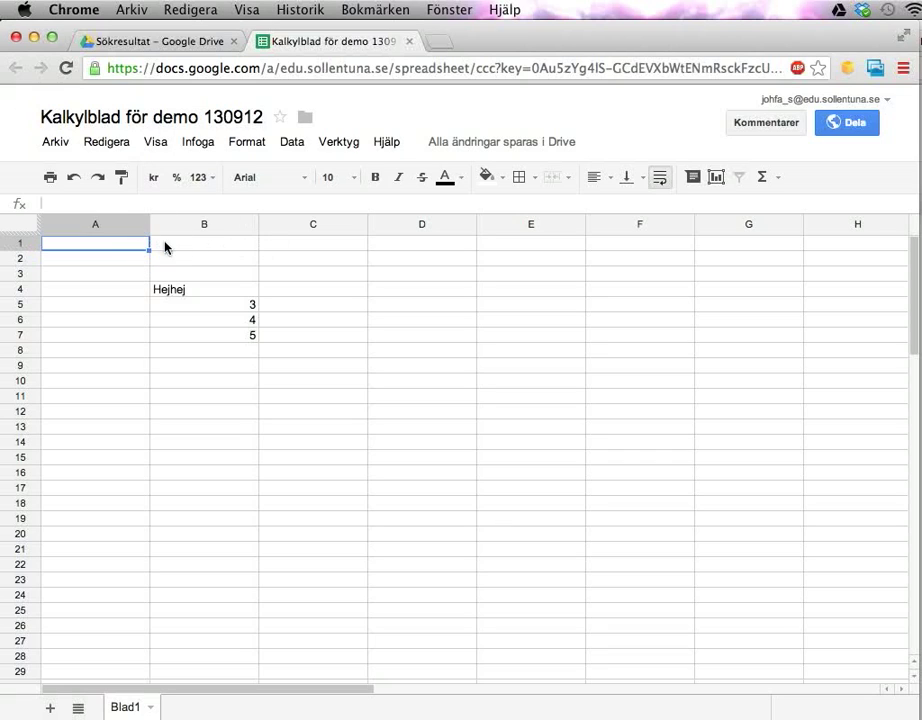
{"action": "left_click", "coordinate": [166, 246]}
{"action": "left_click", "coordinate": [173, 259]}
{"action": "left_click", "coordinate": [180, 272]}
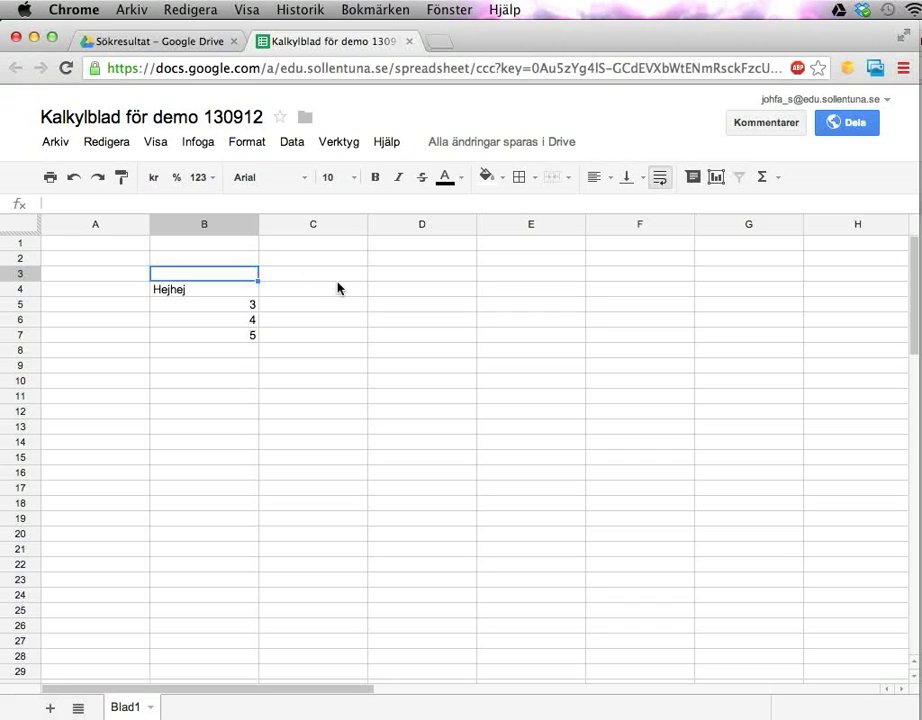
{"action": "type", "text": "Jag kan skri"}
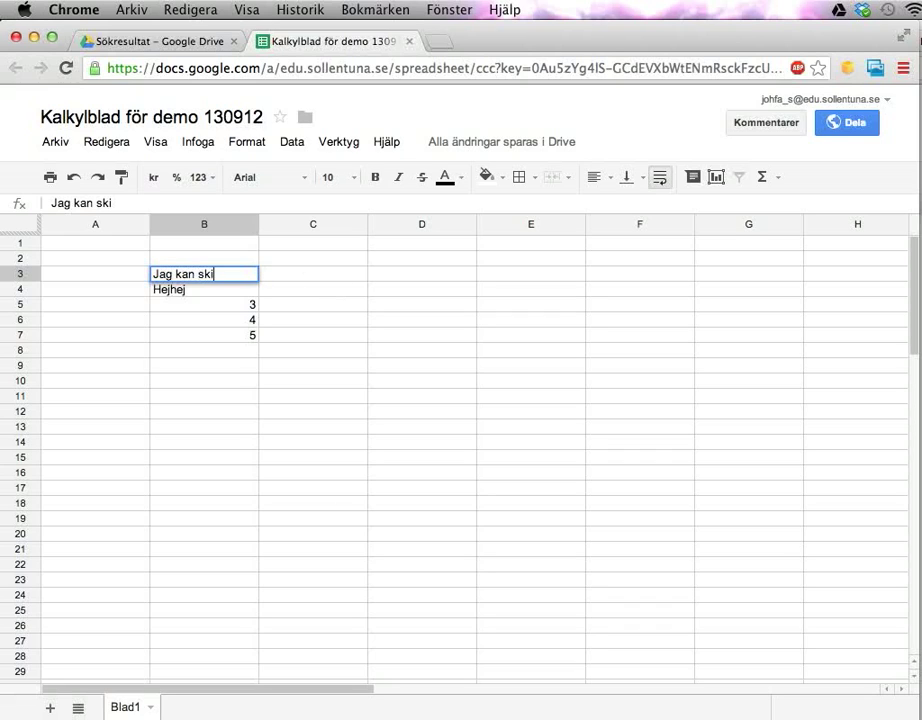
{"action": "type", "text": "va en lång t"}
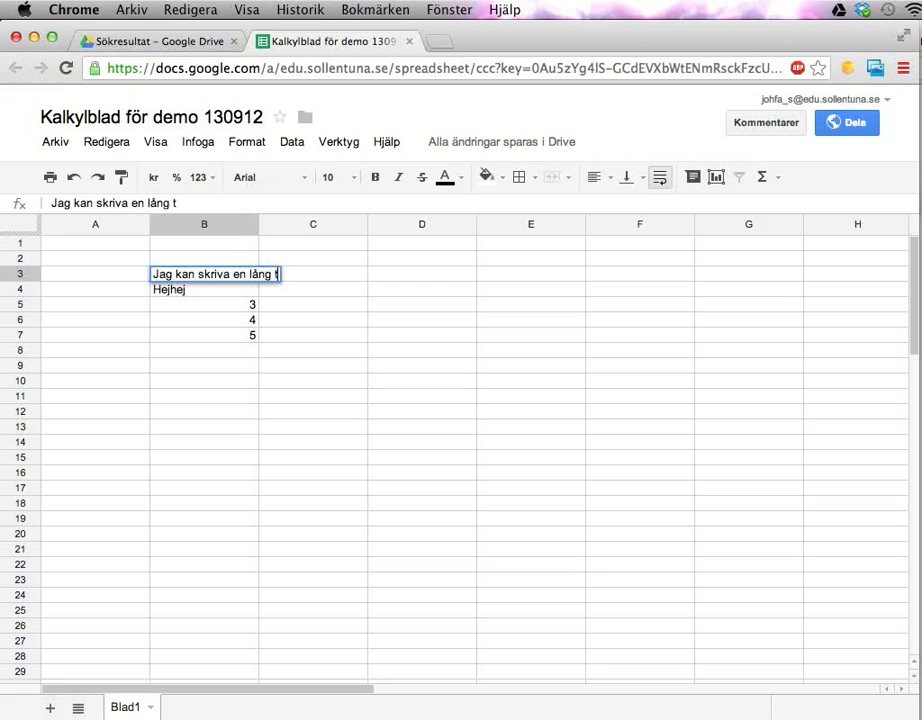
{"action": "type", "text": "ext."}
{"action": "key", "text": "Return"}
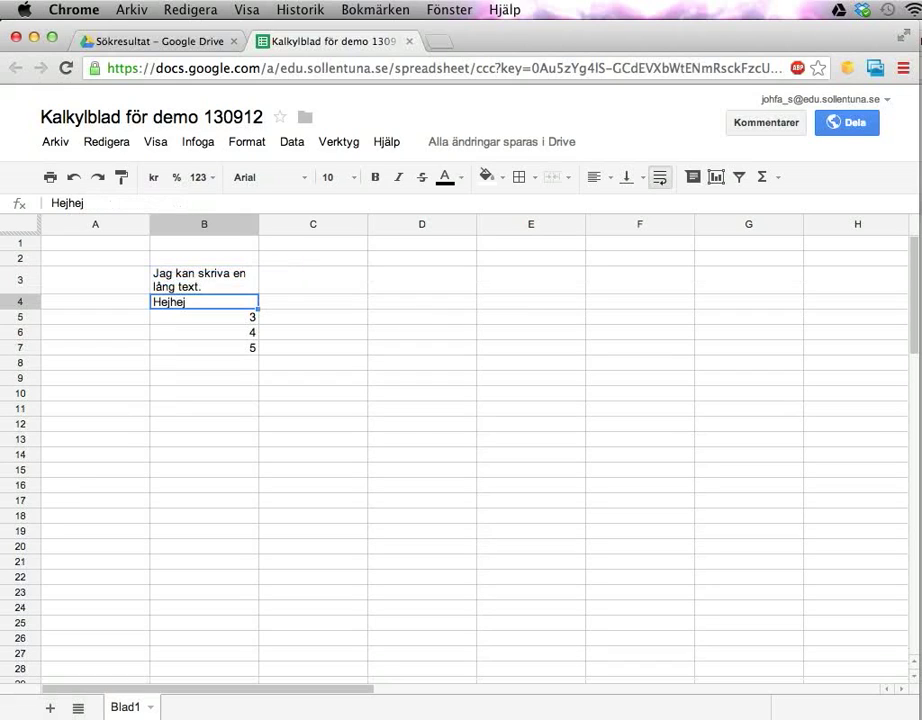
Step: Turn off text wrapping for cell B3 and widen column B just enough to fit its sentence on one line
{"action": "left_click", "coordinate": [232, 281]}
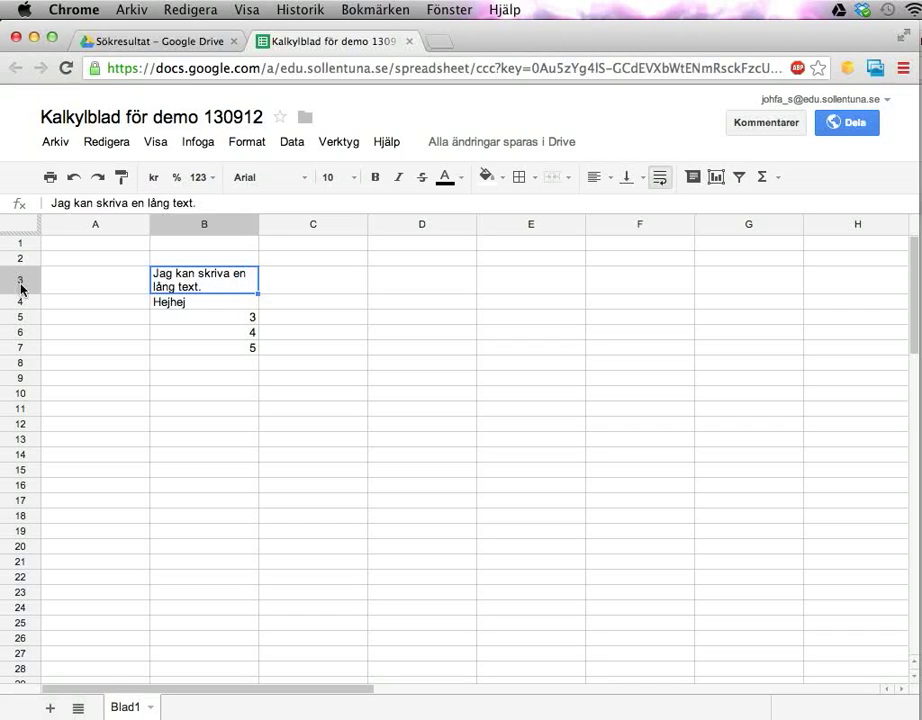
{"action": "left_click", "coordinate": [660, 180]}
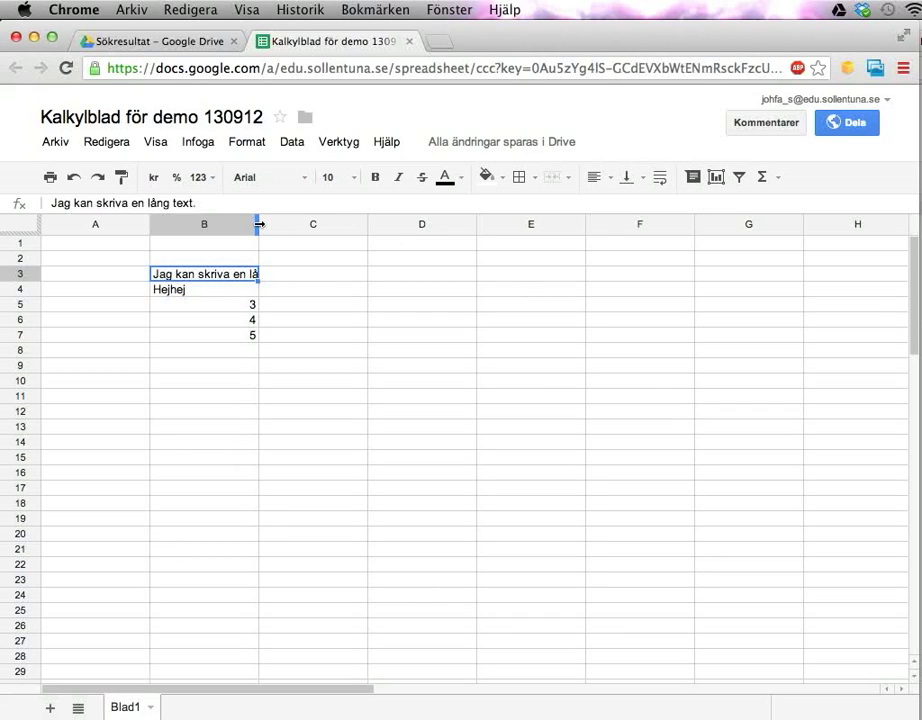
{"action": "left_click_drag", "start_coordinate": [259, 226], "coordinate": [334, 226]}
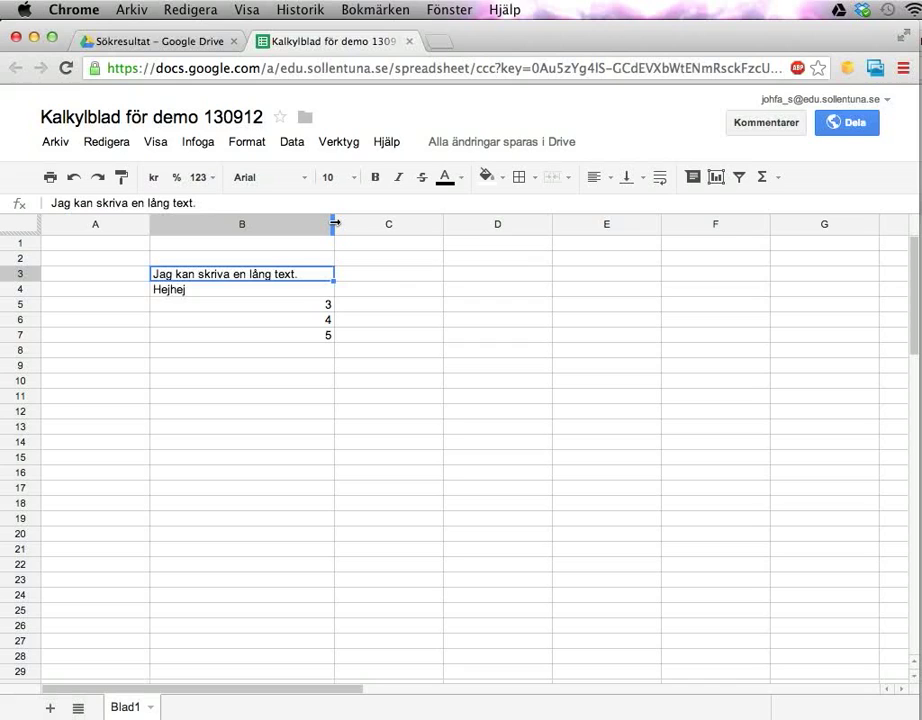
{"action": "left_click_drag", "start_coordinate": [336, 226], "coordinate": [307, 226]}
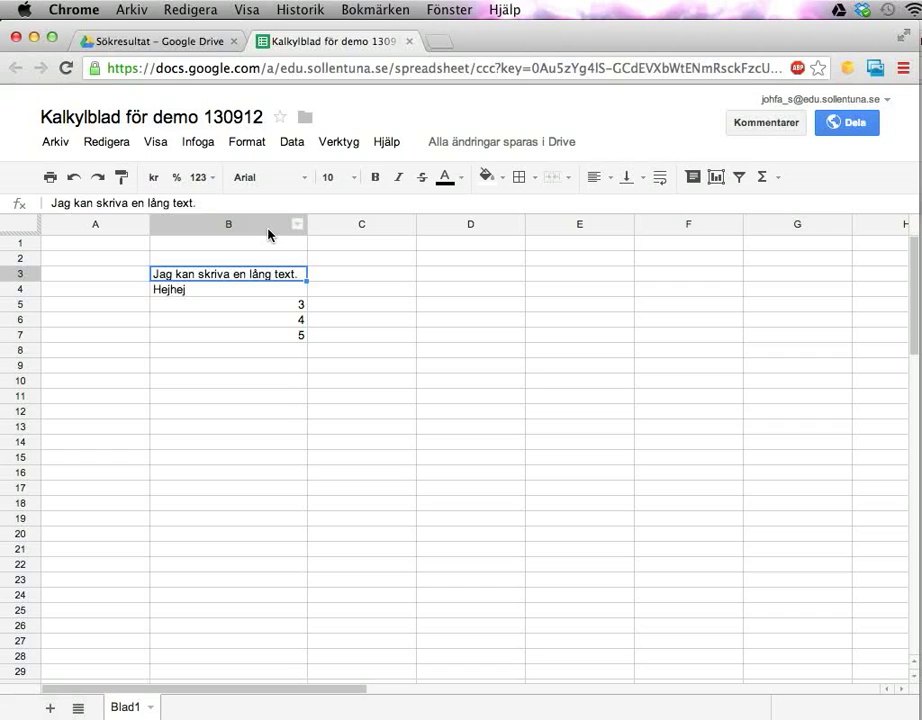
Step: Demonstrate cell selection on the numbers B5 to B7 one at a time and on the block B3:B12
{"action": "left_click", "coordinate": [279, 308]}
{"action": "left_click", "coordinate": [278, 319]}
{"action": "left_click", "coordinate": [276, 338]}
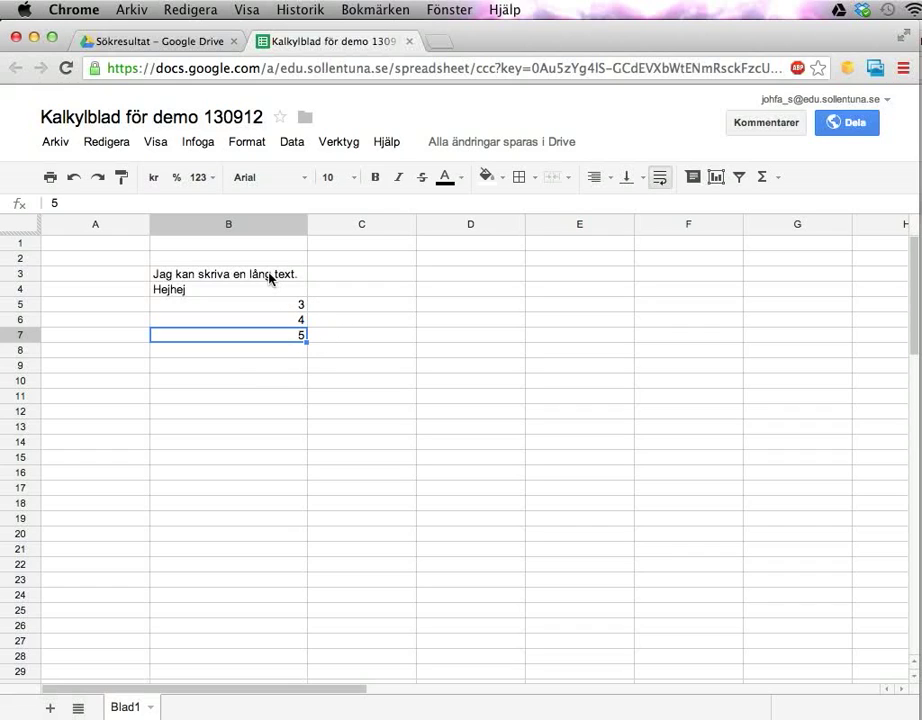
{"action": "left_click_drag", "start_coordinate": [269, 279], "coordinate": [267, 424]}
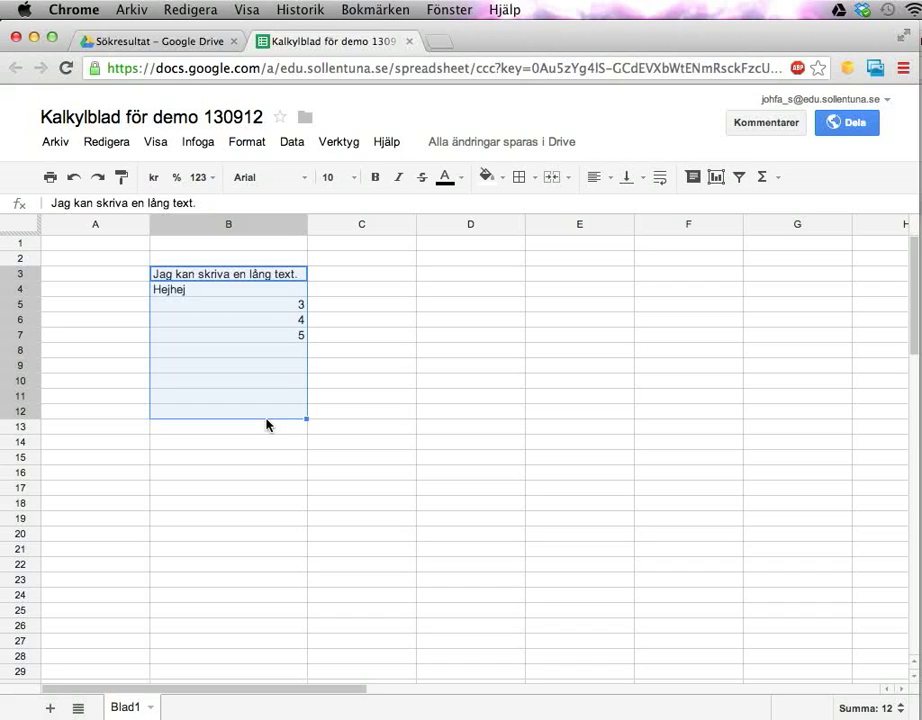
{"action": "left_click_drag", "start_coordinate": [376, 278], "coordinate": [133, 410]}
{"action": "left_click", "coordinate": [177, 460]}
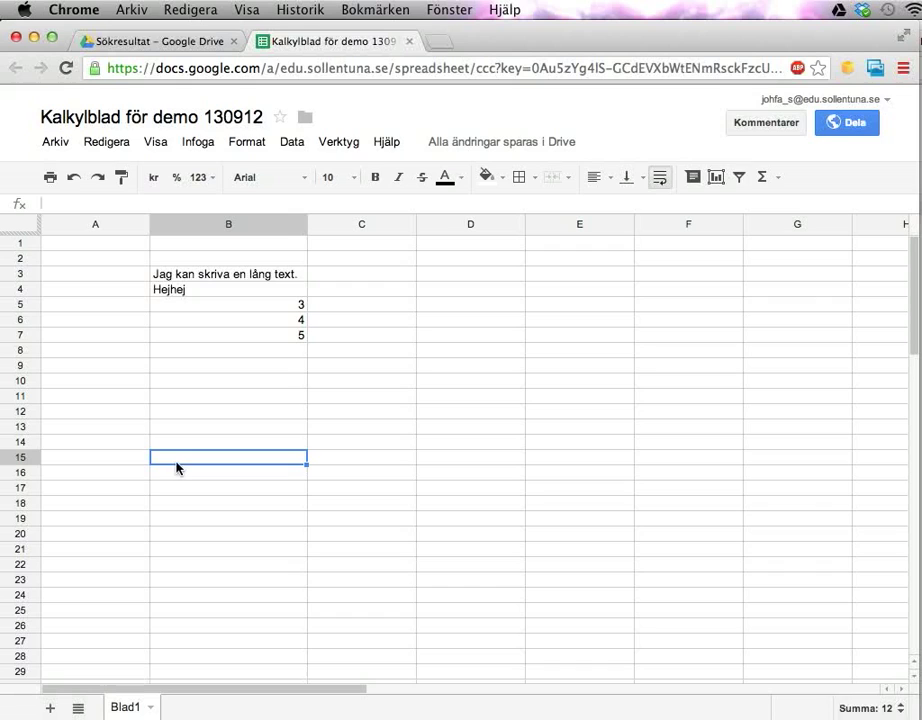
Step: Demonstrate selecting the entire columns A to D and the entire rows 3 to 10
{"action": "left_click", "coordinate": [103, 226]}
{"action": "left_click_drag", "start_coordinate": [101, 229], "coordinate": [481, 228]}
{"action": "left_click", "coordinate": [179, 364]}
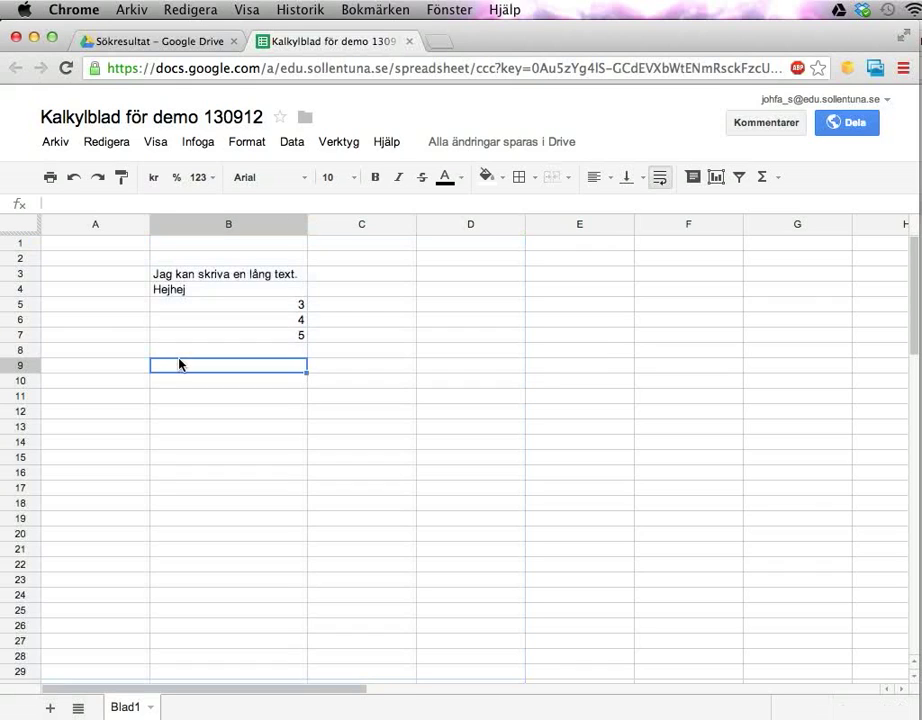
{"action": "left_click_drag", "start_coordinate": [21, 283], "coordinate": [21, 381]}
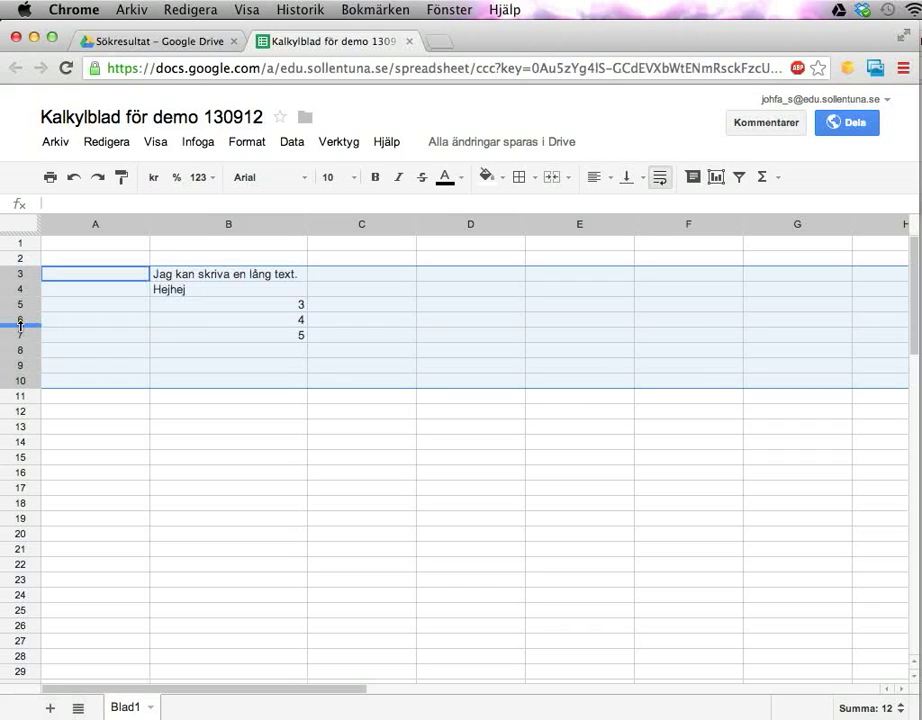
{"action": "left_click", "coordinate": [80, 338]}
Step: Make row 6 several times taller and undo the height change
{"action": "left_click_drag", "start_coordinate": [27, 324], "coordinate": [26, 372]}
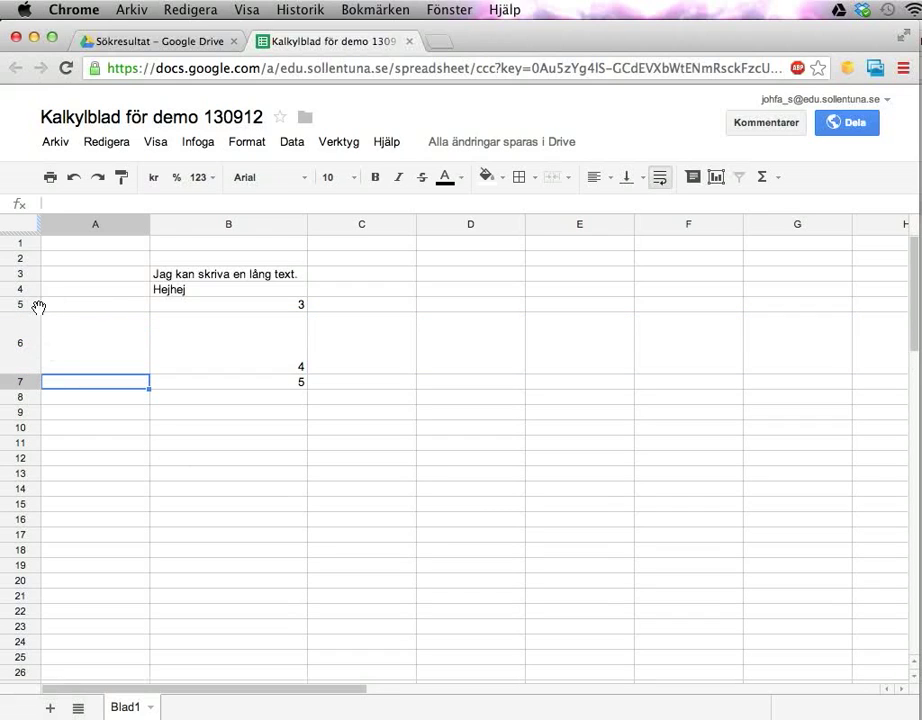
{"action": "left_click", "coordinate": [96, 143]}
{"action": "left_click", "coordinate": [101, 170]}
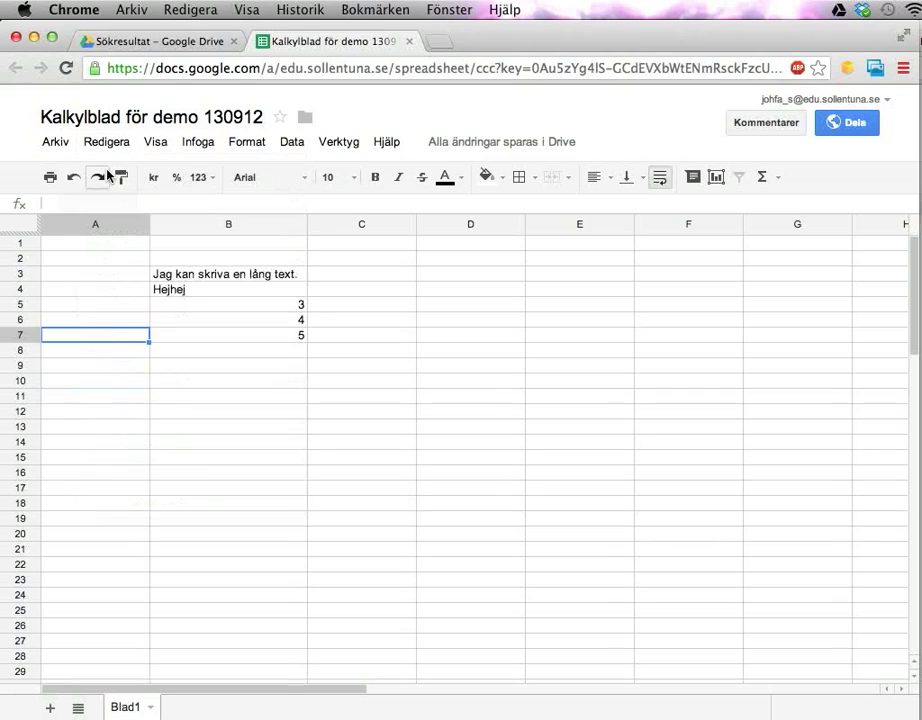
Step: Copy the range B3:B10 and paste it starting at cell D5
{"action": "left_click", "coordinate": [287, 335]}
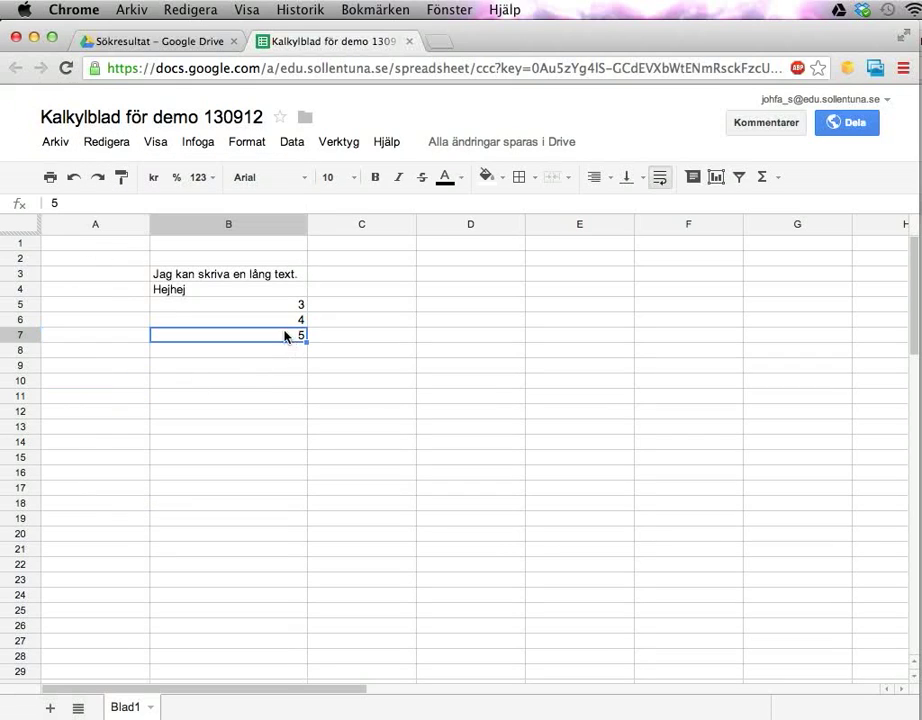
{"action": "left_click", "coordinate": [268, 276]}
{"action": "left_click_drag", "start_coordinate": [268, 276], "coordinate": [257, 379]}
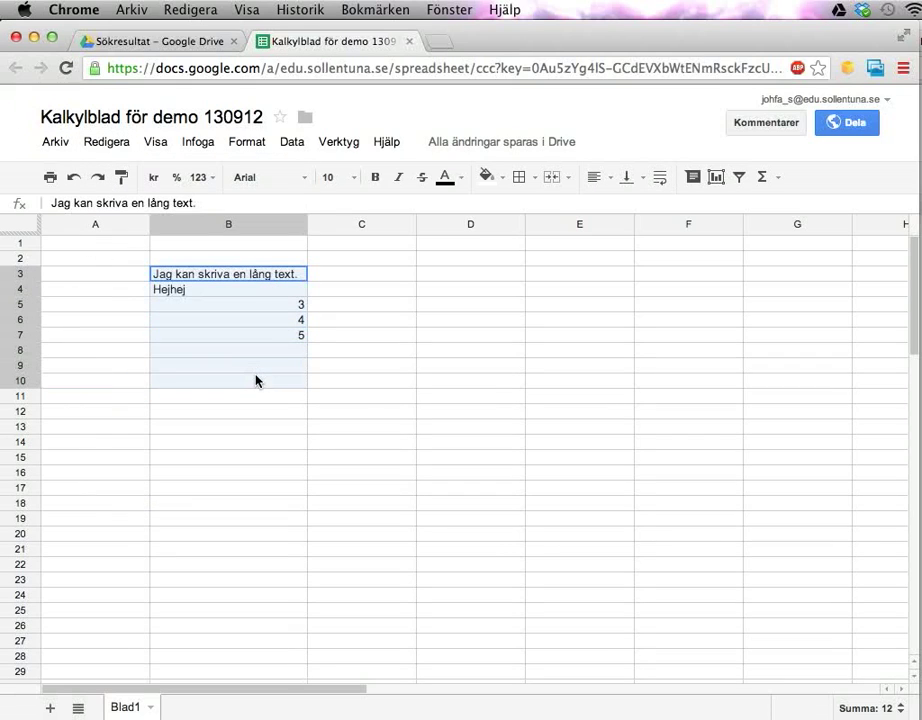
{"action": "right_click", "coordinate": [248, 310]}
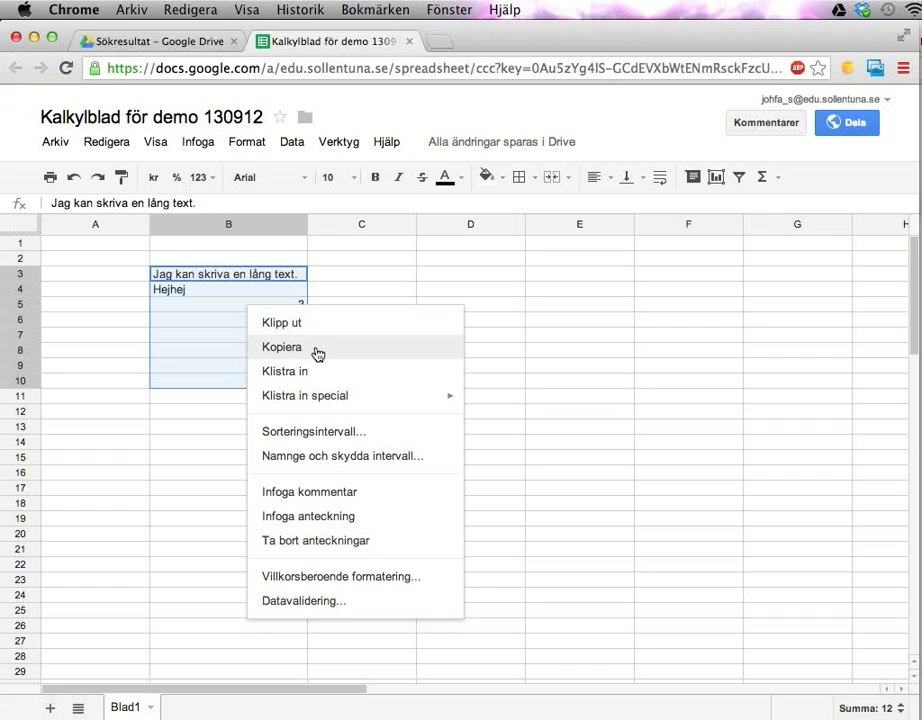
{"action": "left_click", "coordinate": [317, 352]}
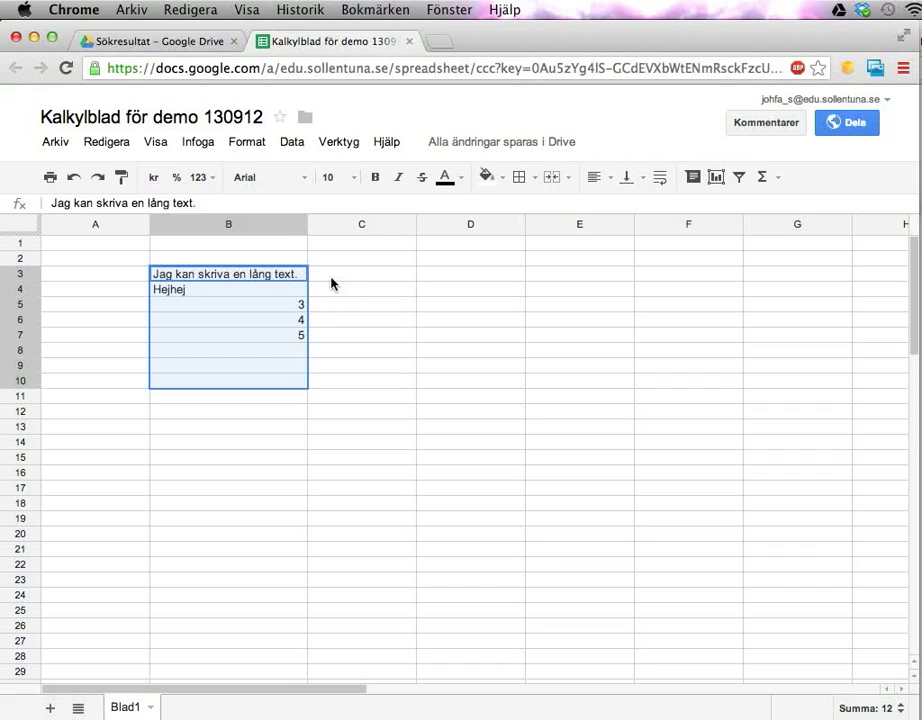
{"action": "left_click", "coordinate": [464, 305]}
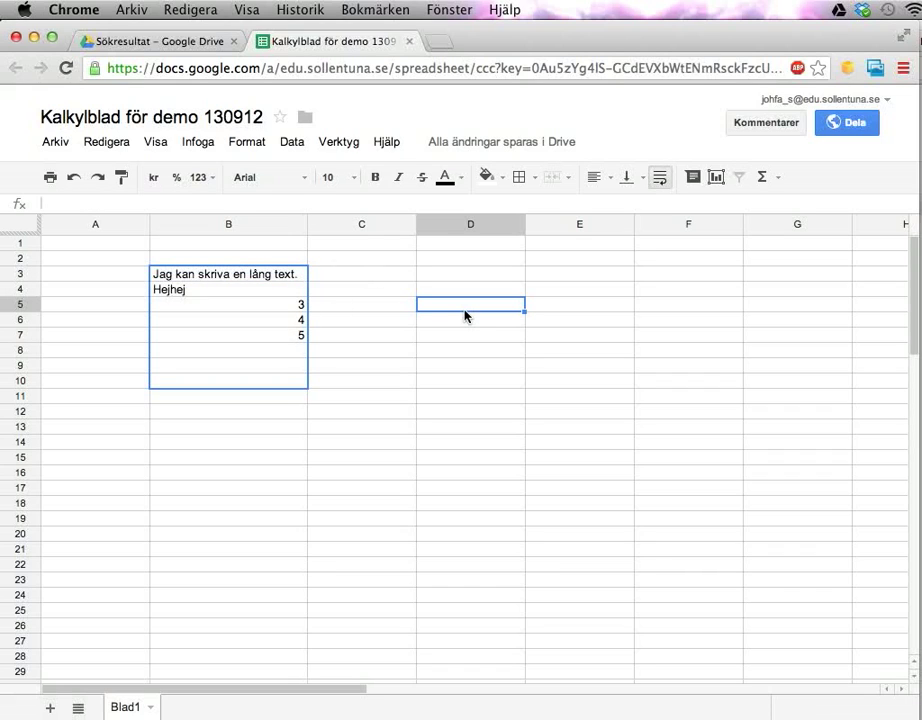
{"action": "right_click", "coordinate": [462, 311]}
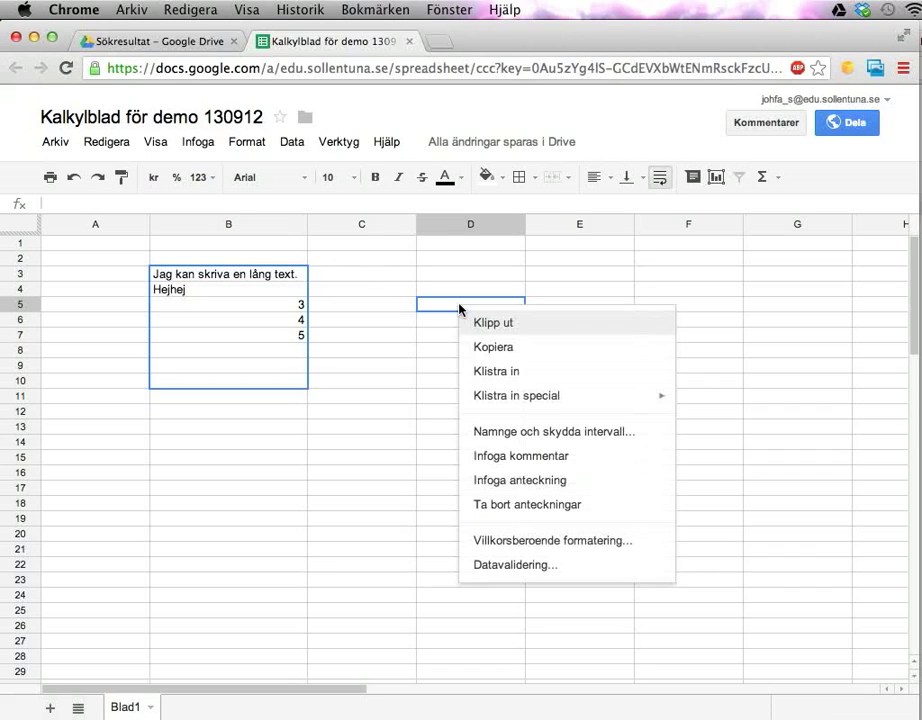
{"action": "left_click", "coordinate": [511, 374]}
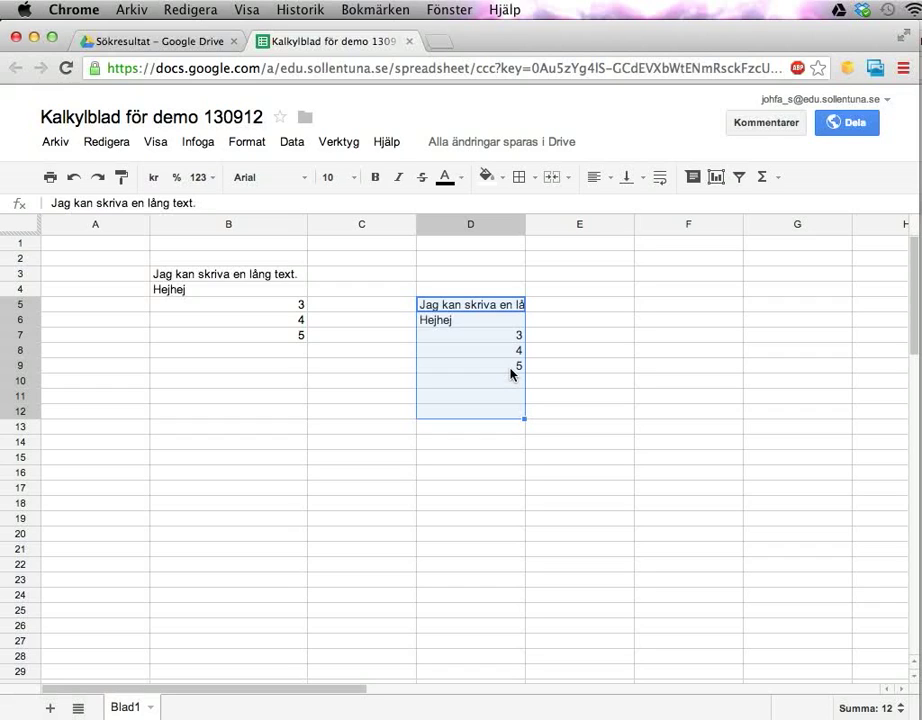
Step: Delete the pasted contents from D5:D12
{"action": "key", "text": "Delete"}
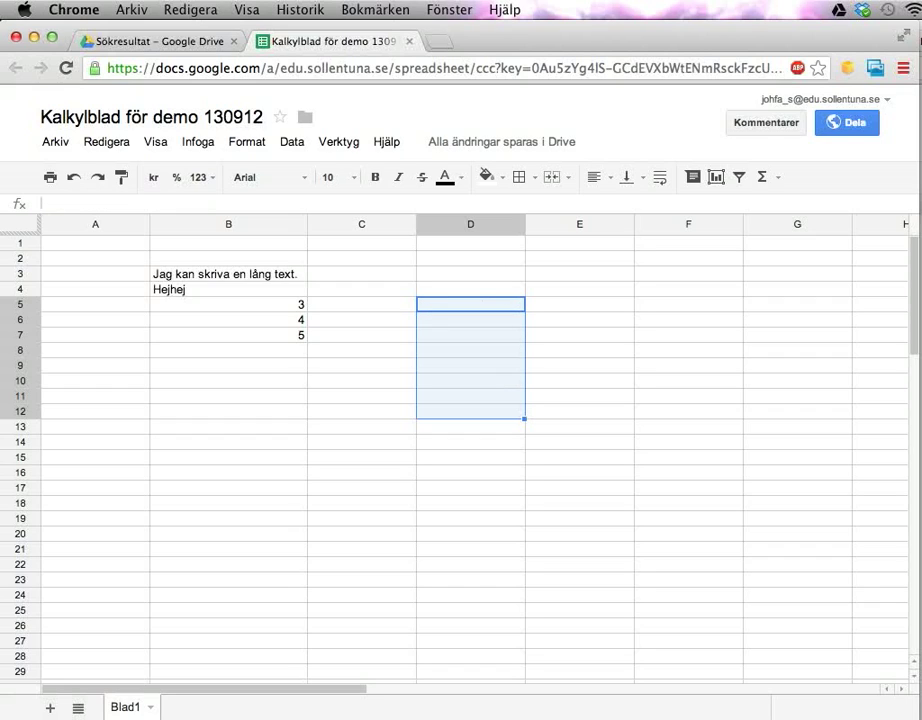
{"action": "left_click", "coordinate": [470, 289]}
{"action": "left_click", "coordinate": [228, 289]}
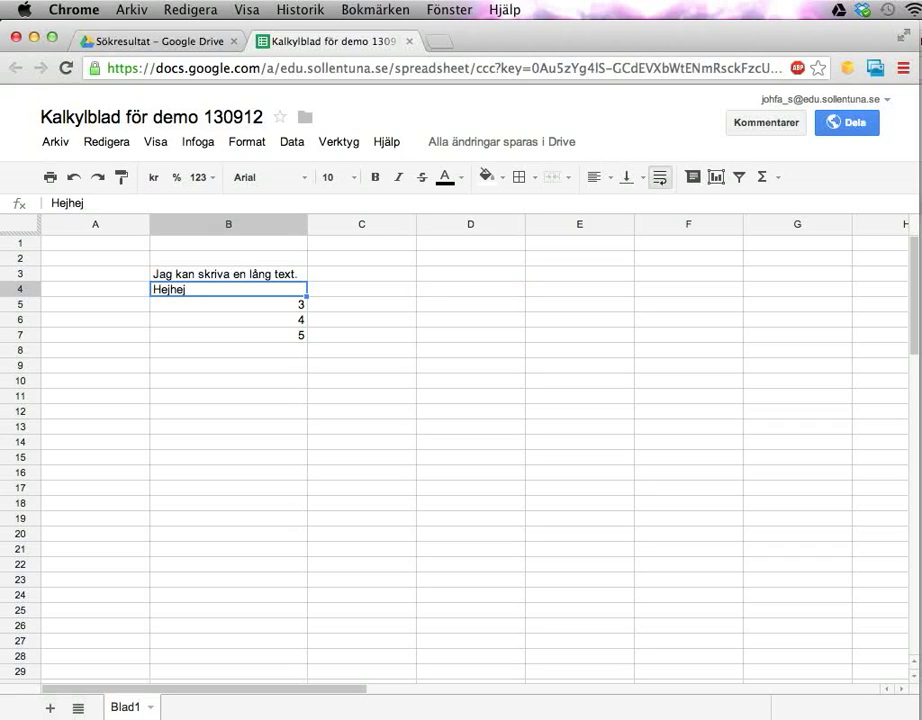
Step: Enter 6, 7 and 8 in B8:B10 and fill the number series from B5:B9 down to B23
{"action": "left_click_drag", "start_coordinate": [295, 312], "coordinate": [286, 340]}
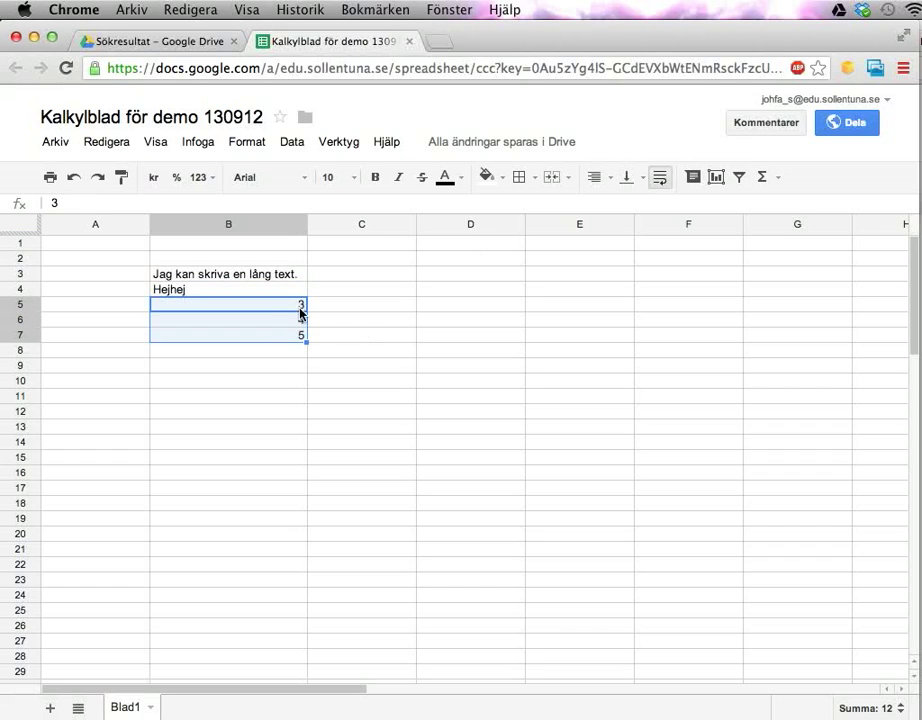
{"action": "left_click", "coordinate": [280, 352]}
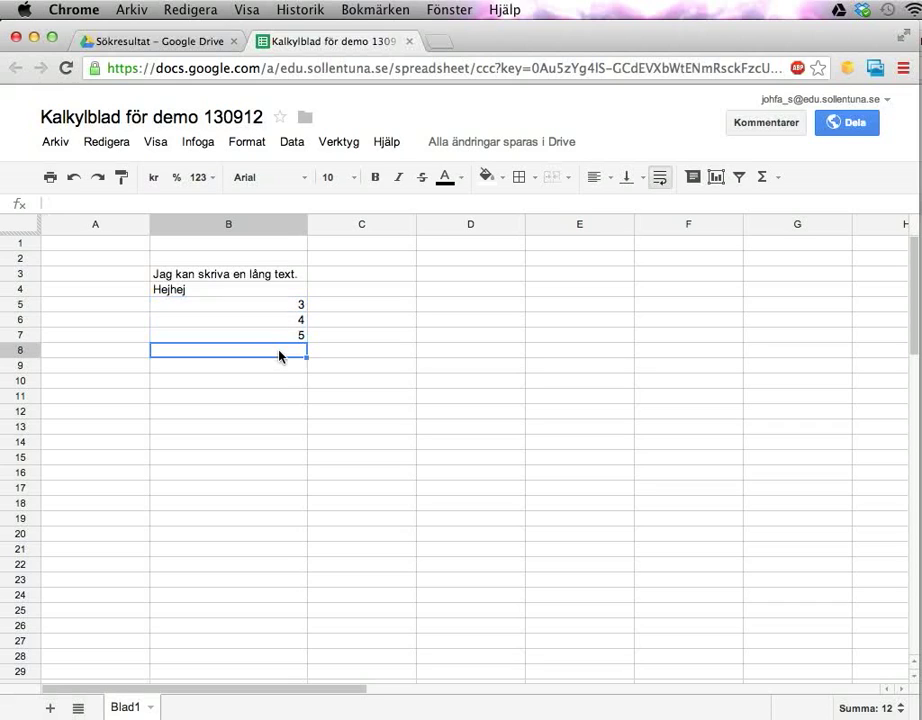
{"action": "type", "text": "6"}
{"action": "key", "text": "Return"}
{"action": "type", "text": "7"}
{"action": "key", "text": "Return"}
{"action": "type", "text": "8"}
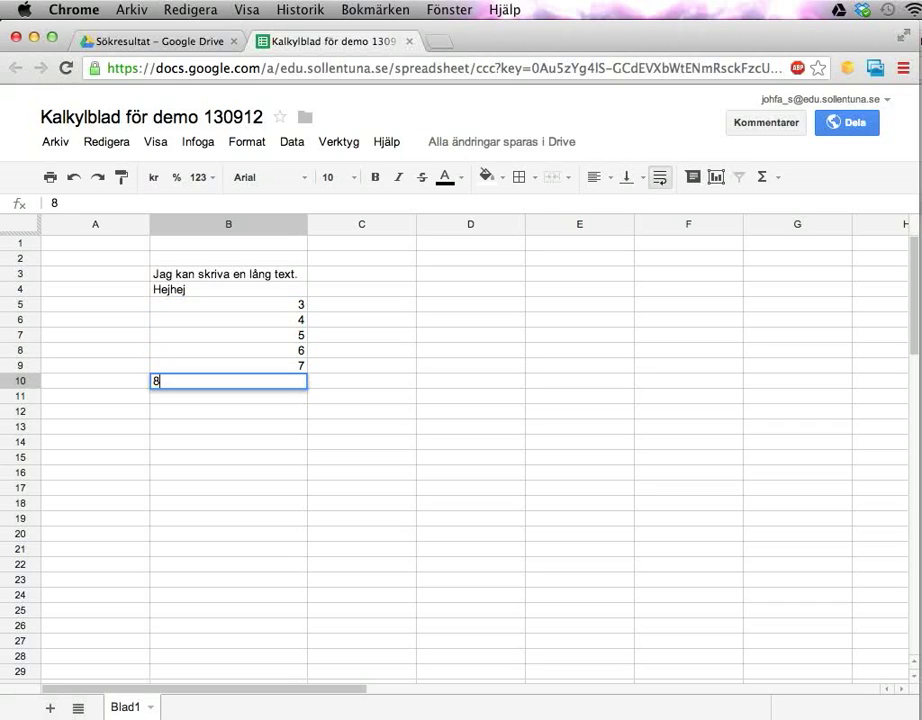
{"action": "key", "text": "Return"}
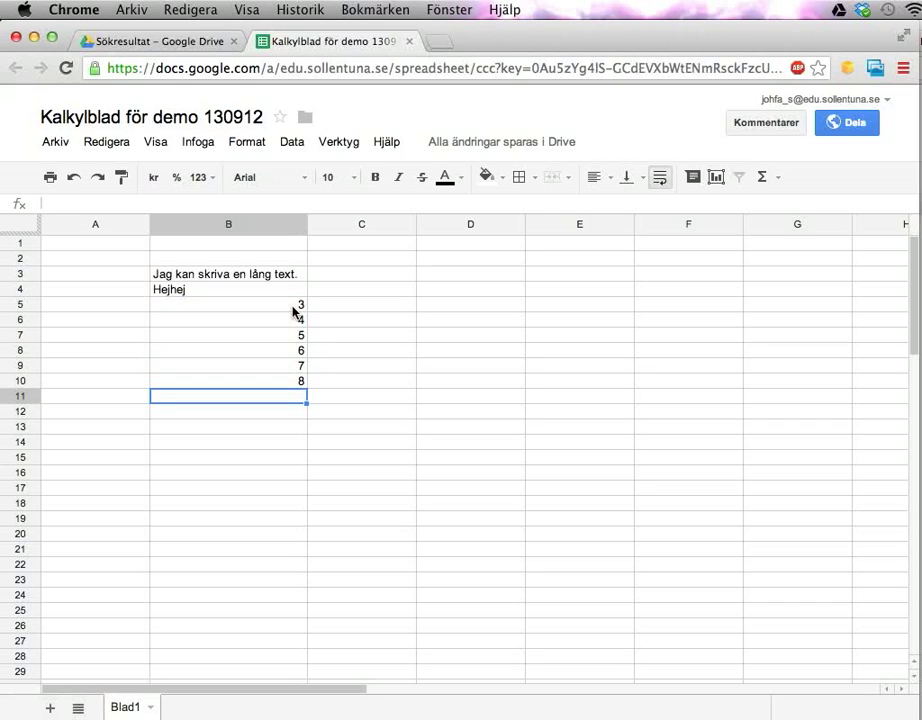
{"action": "left_click_drag", "start_coordinate": [293, 306], "coordinate": [294, 371]}
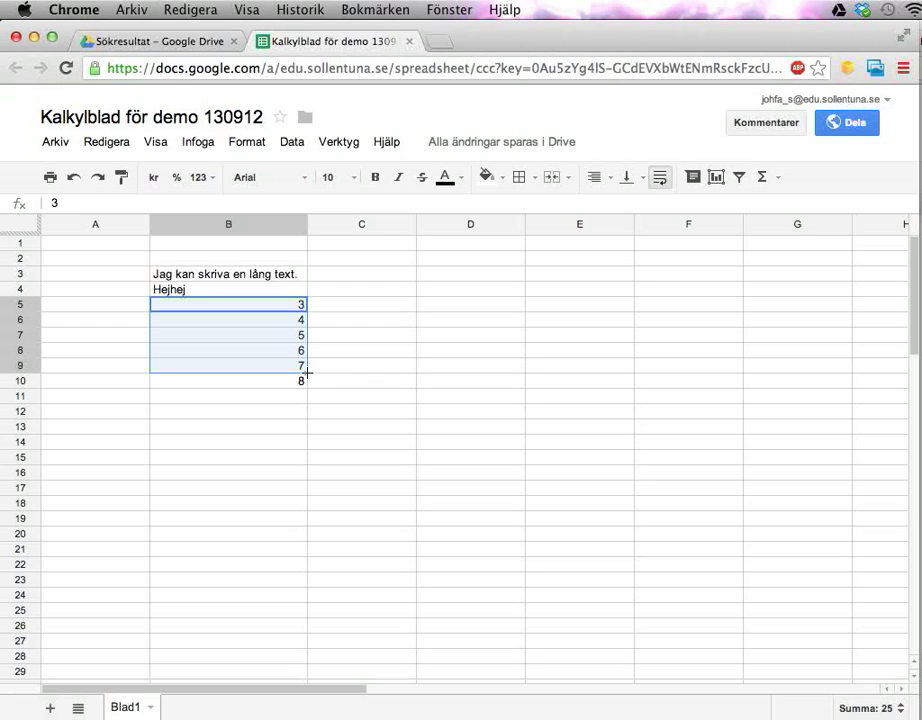
{"action": "left_click_drag", "start_coordinate": [307, 372], "coordinate": [284, 574]}
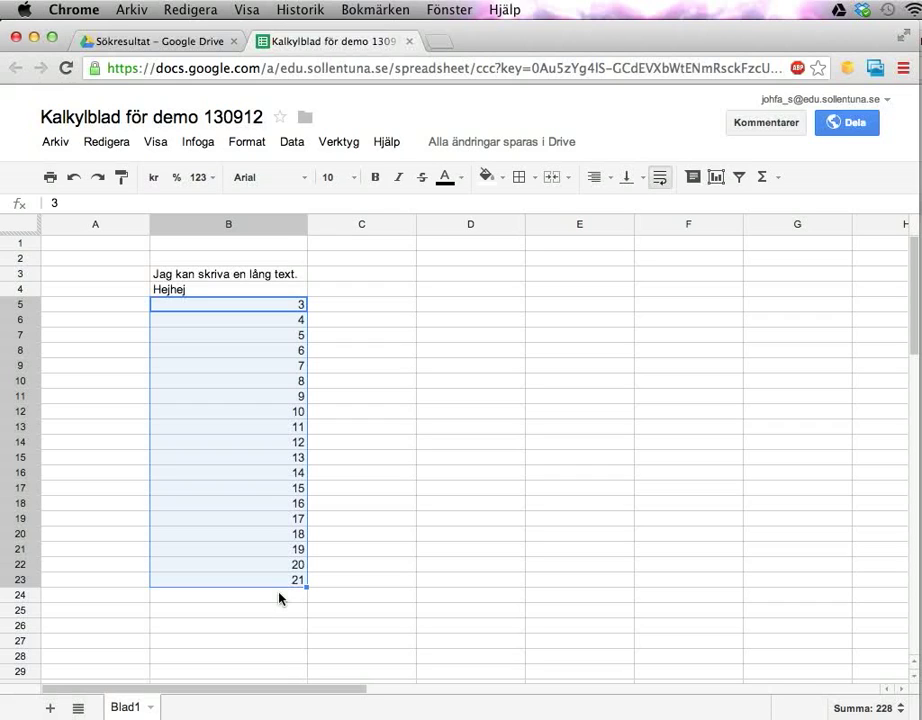
Step: Enter the times 8:20 in C5 and 9:20 in C6 and fill the pair down to C14
{"action": "left_click", "coordinate": [358, 312]}
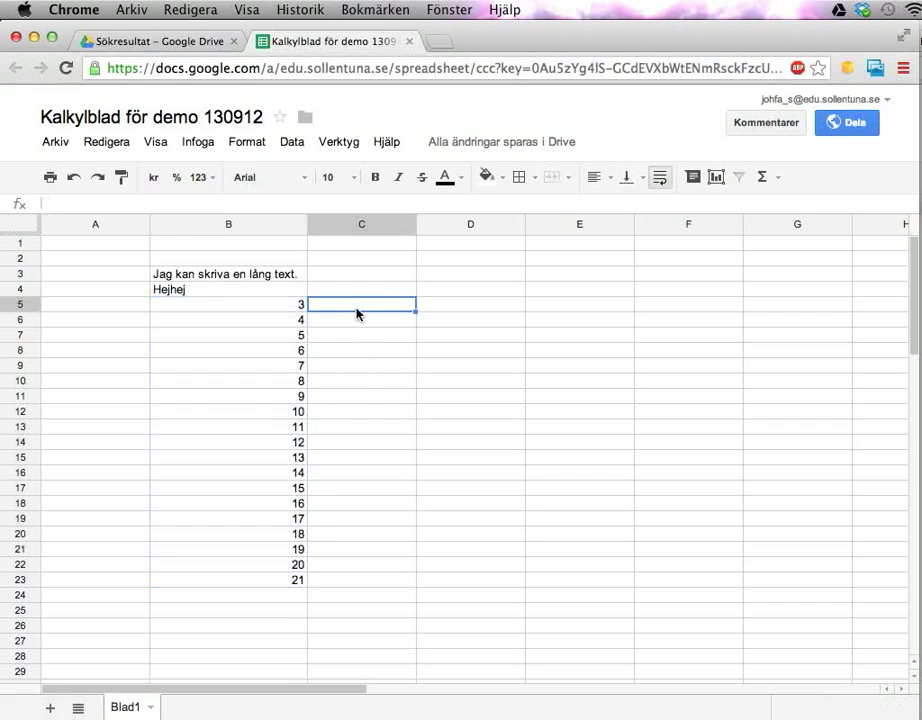
{"action": "type", "text": "8.20"}
{"action": "key", "text": "Return"}
{"action": "type", "text": "9.20"}
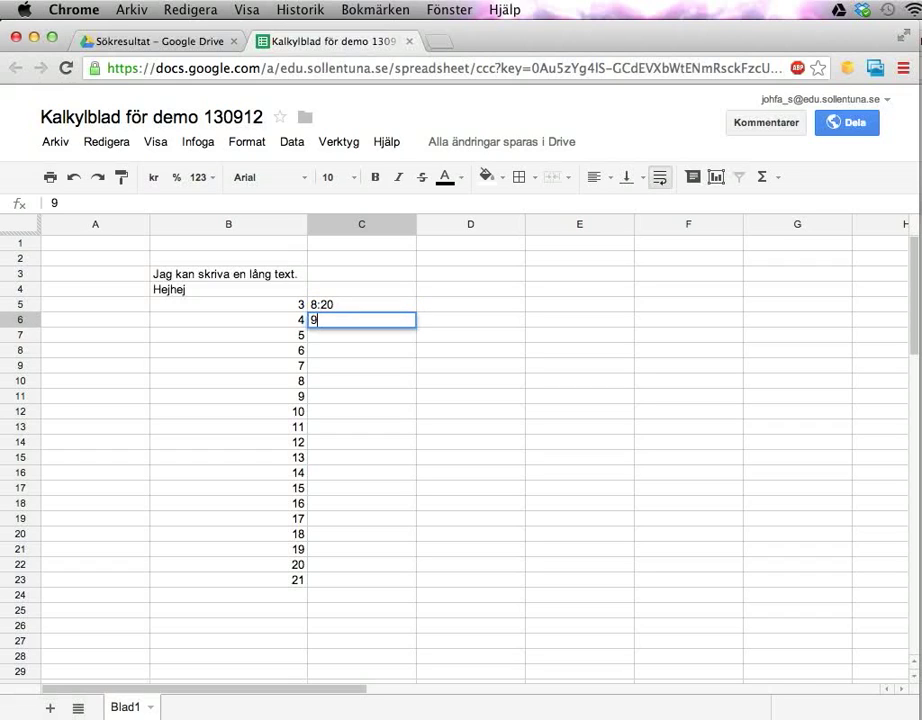
{"action": "key", "text": "Return"}
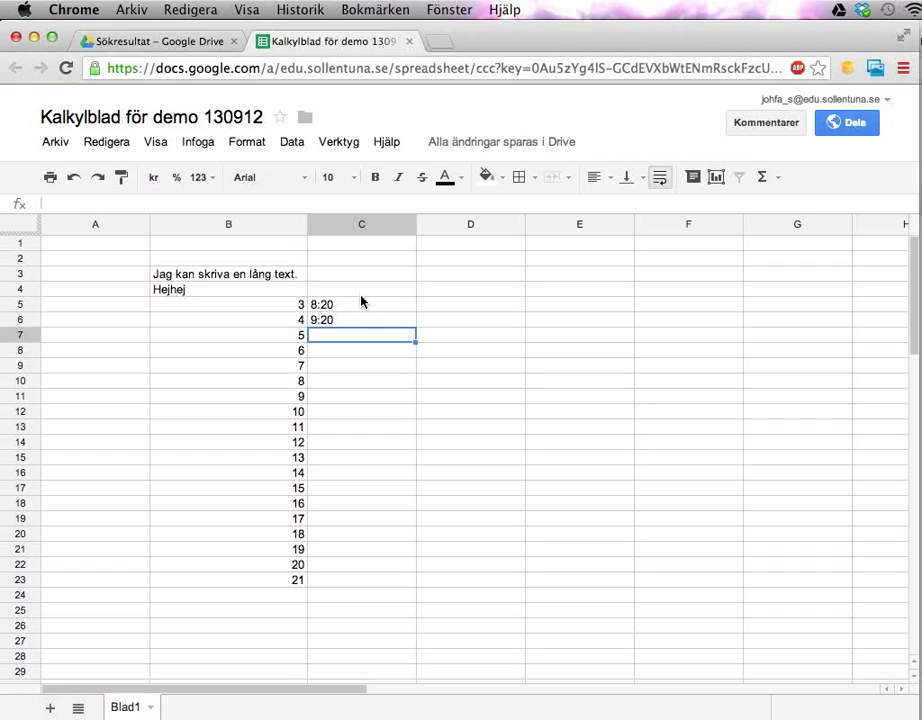
{"action": "left_click", "coordinate": [361, 305]}
{"action": "left_click_drag", "start_coordinate": [380, 309], "coordinate": [412, 445]}
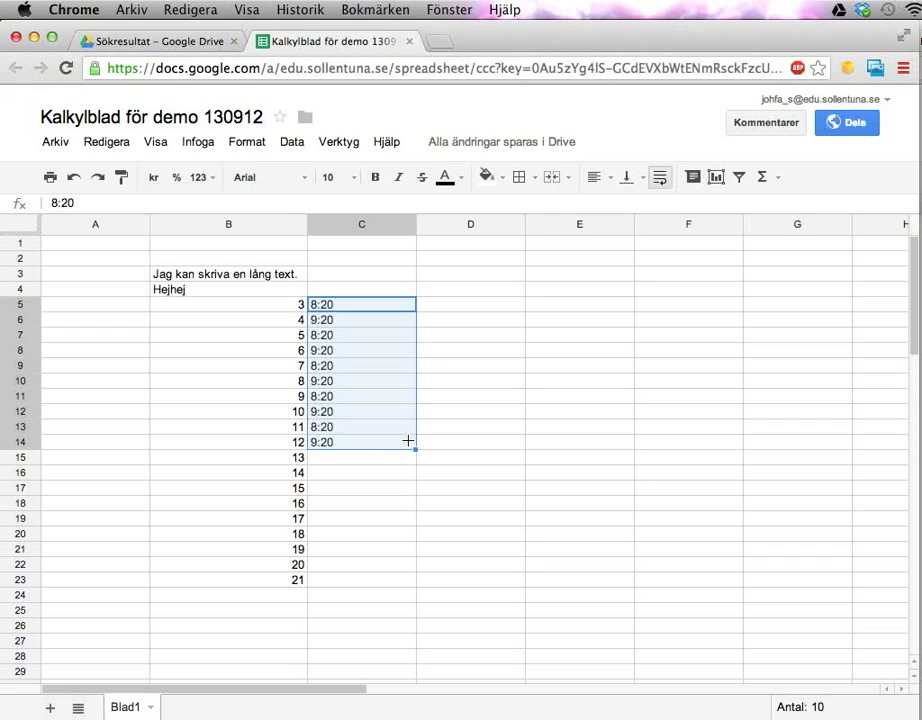
Step: Delete the filled times from C7:C14
{"action": "left_click", "coordinate": [347, 340]}
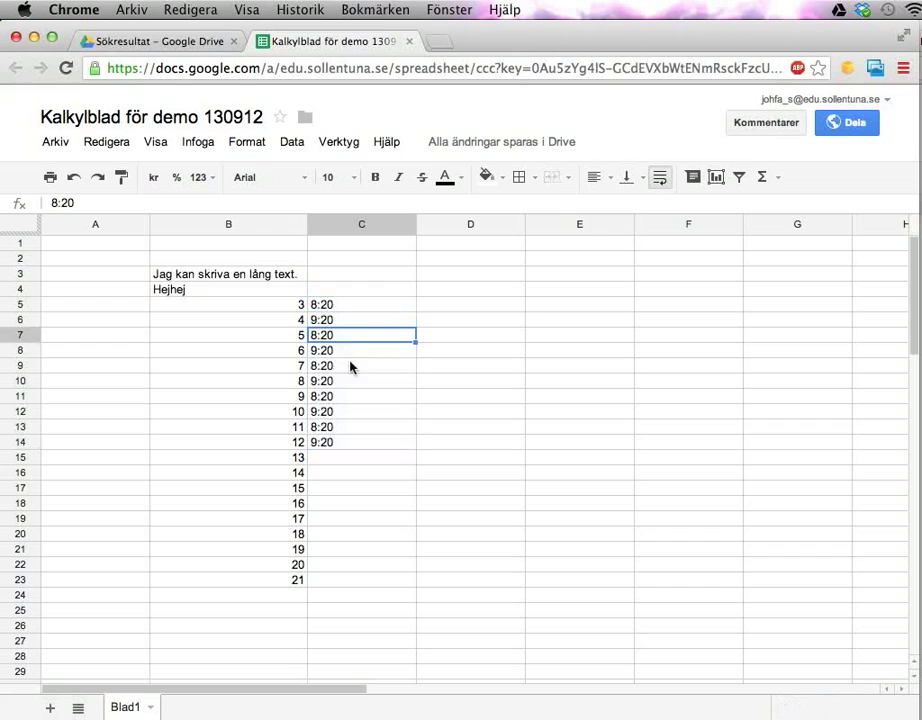
{"action": "left_click", "coordinate": [342, 442], "text": "shift"}
{"action": "key", "text": "Delete"}
Step: Replace the time in C5 with 0:8:00
{"action": "left_click", "coordinate": [360, 304]}
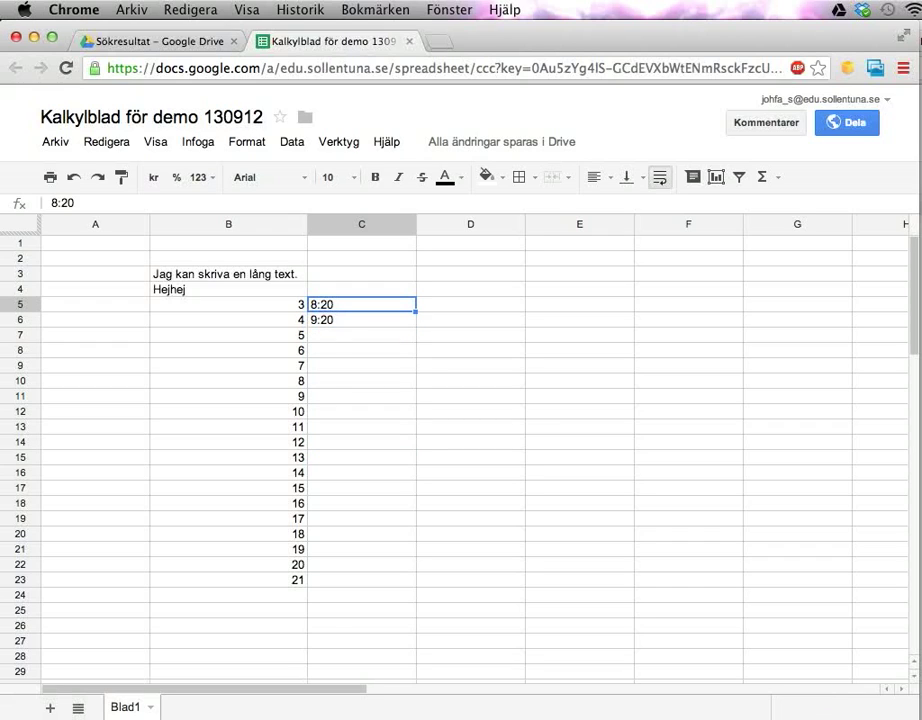
{"action": "type", "text": "0:8:00"}
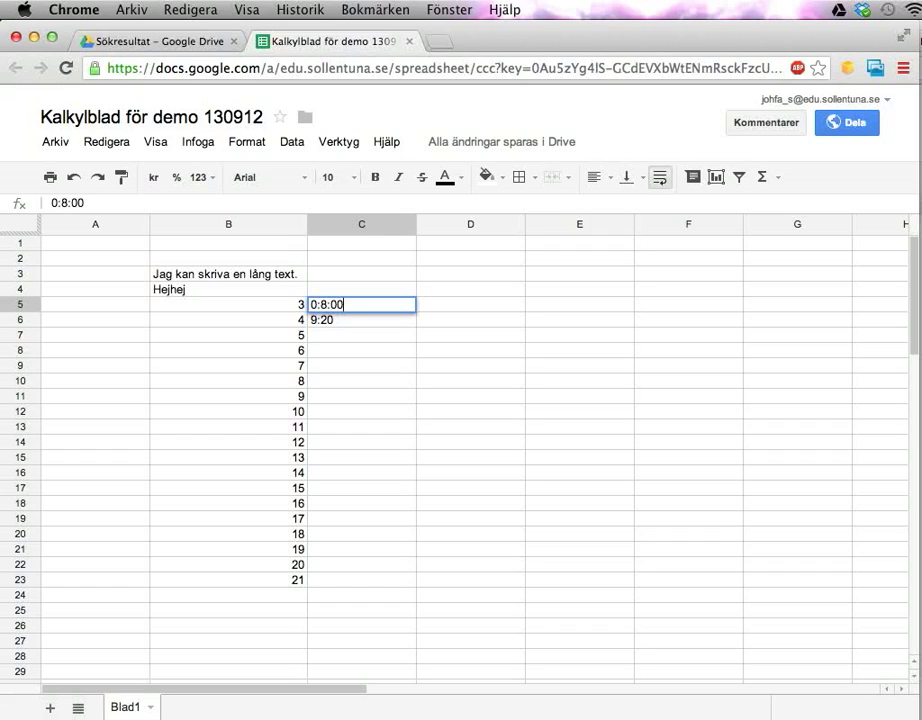
{"action": "key", "text": "Return"}
Step: Clear the time values from cells C5 and C6
{"action": "left_click", "coordinate": [360, 304]}
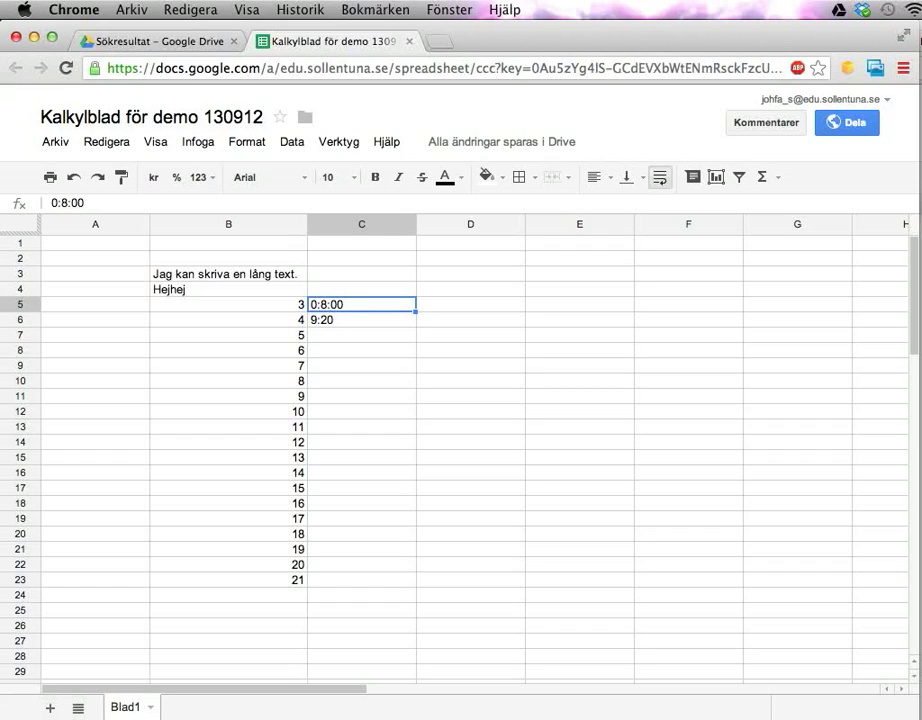
{"action": "key", "text": "Delete"}
{"action": "left_click", "coordinate": [361, 319]}
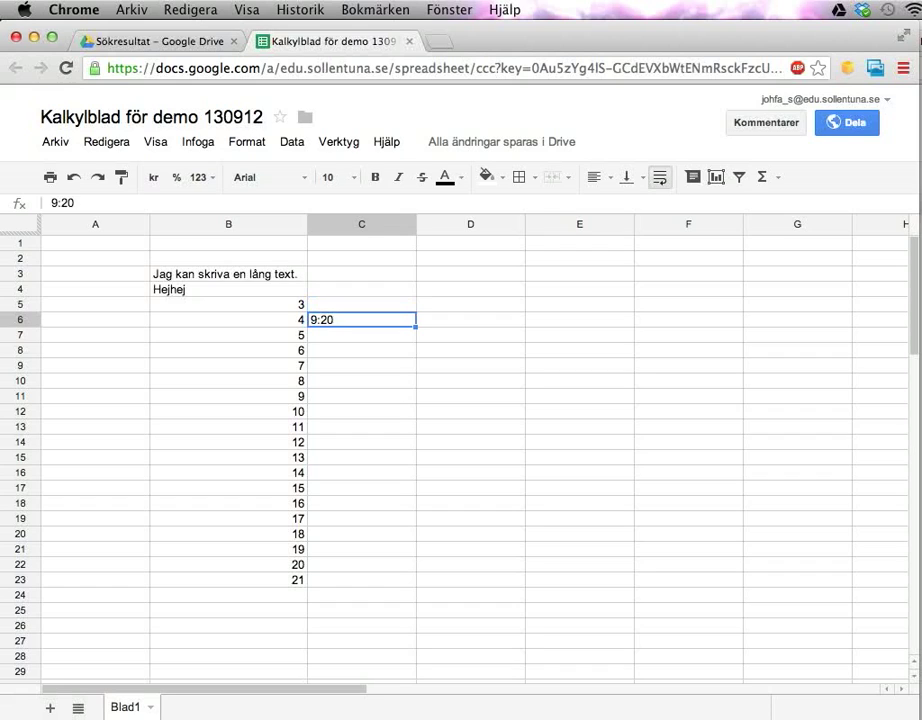
{"action": "key", "text": "Delete"}
Step: Enter the dates 2013-09-12, 2013-09-14 and 2013-09-16 in C5:C7 and fill the series down to C16
{"action": "left_click", "coordinate": [361, 304]}
{"action": "type", "text": "2"}
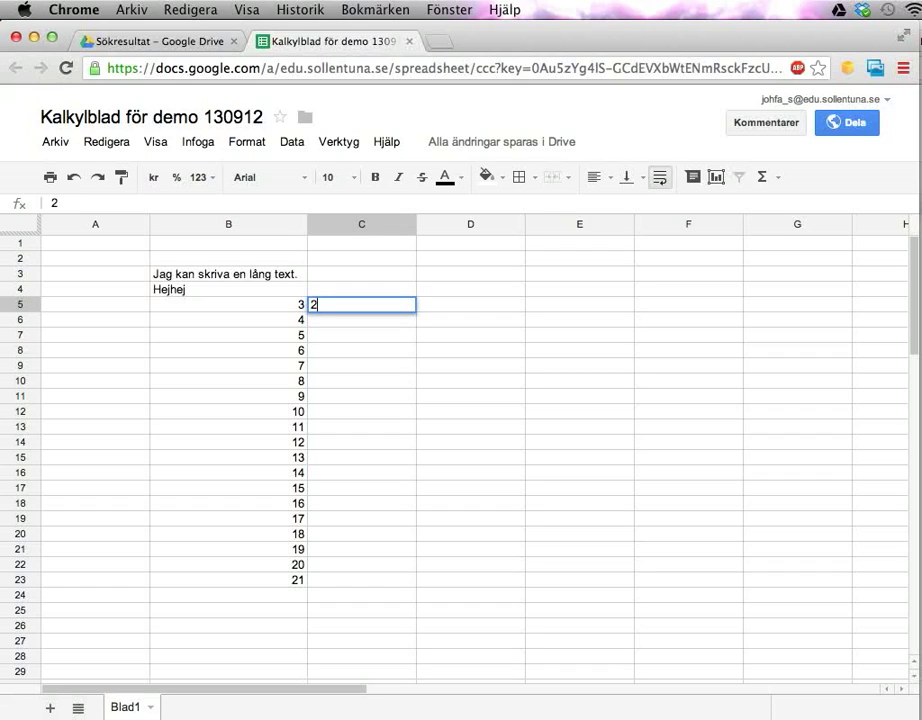
{"action": "type", "text": "013-09-12"}
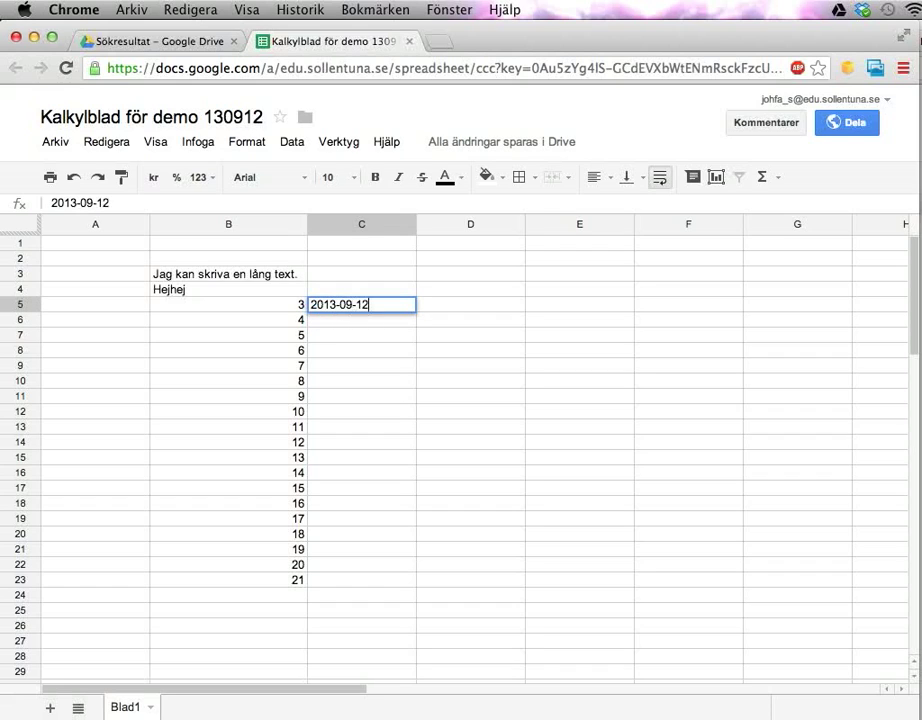
{"action": "key", "text": "Return"}
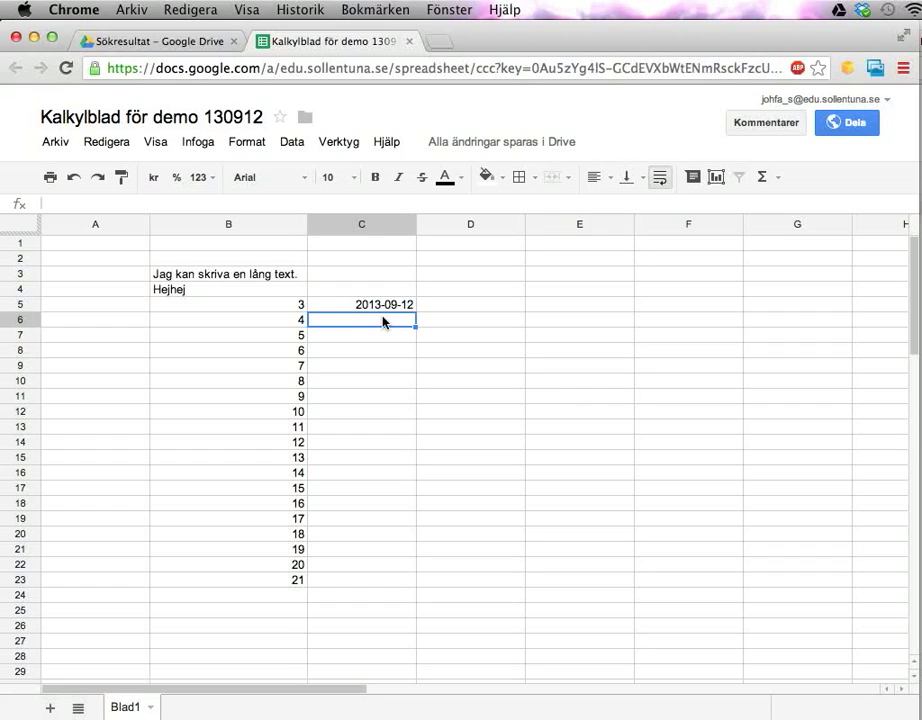
{"action": "type", "text": "2013"}
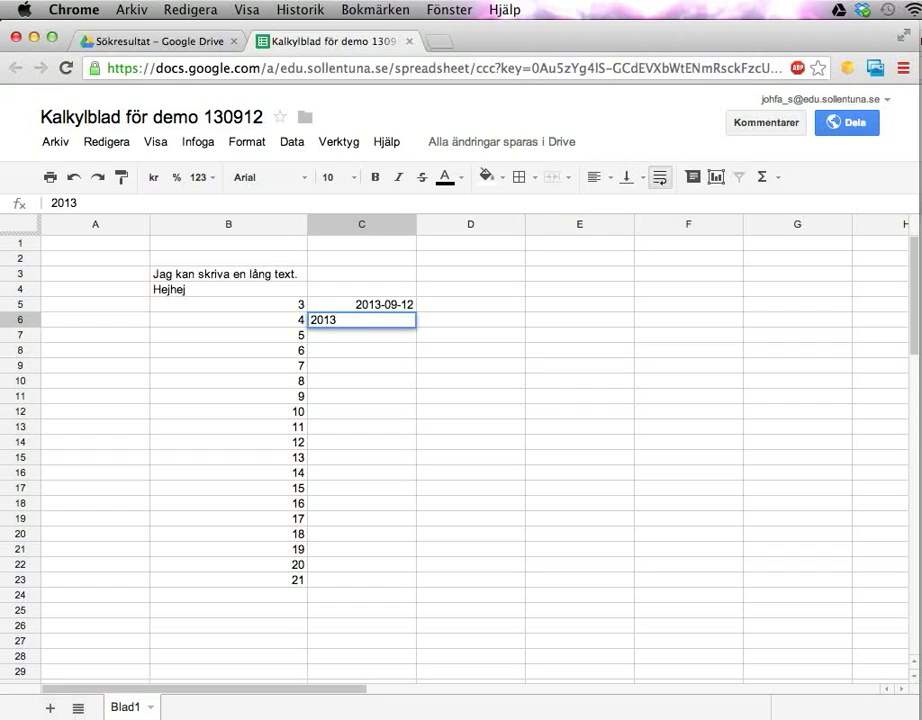
{"action": "type", "text": "-09-14"}
{"action": "key", "text": "Return"}
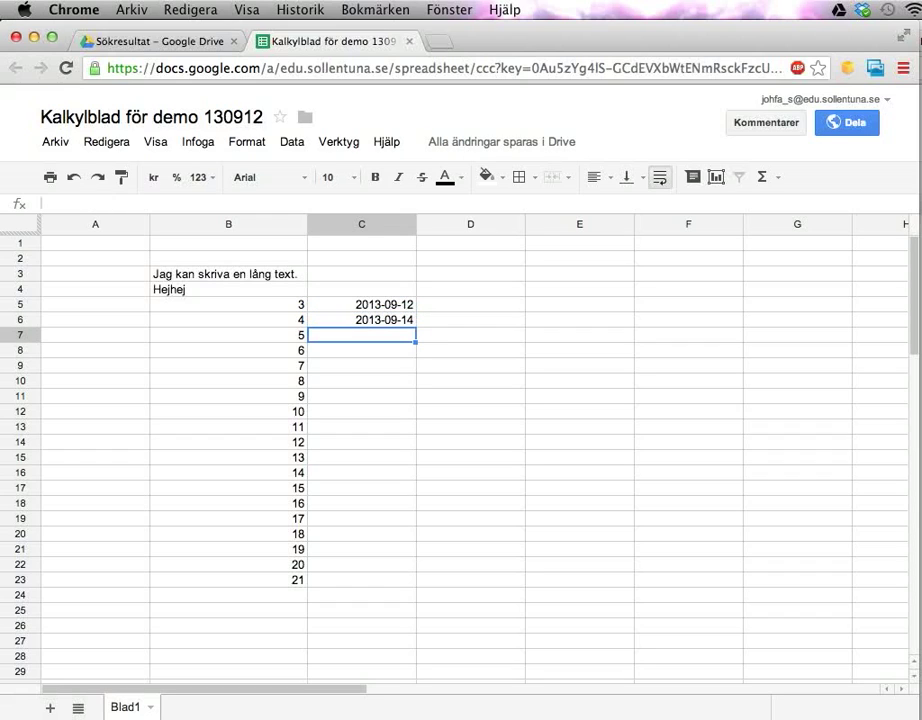
{"action": "type", "text": "2013-09-16"}
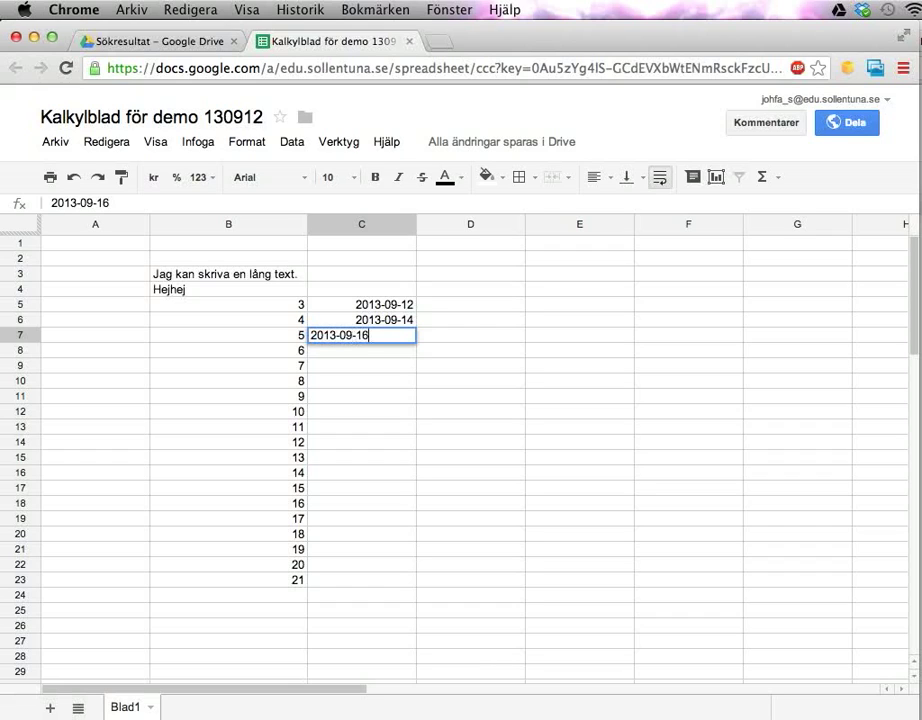
{"action": "key", "text": "Return"}
{"action": "left_click_drag", "start_coordinate": [407, 305], "coordinate": [407, 478]}
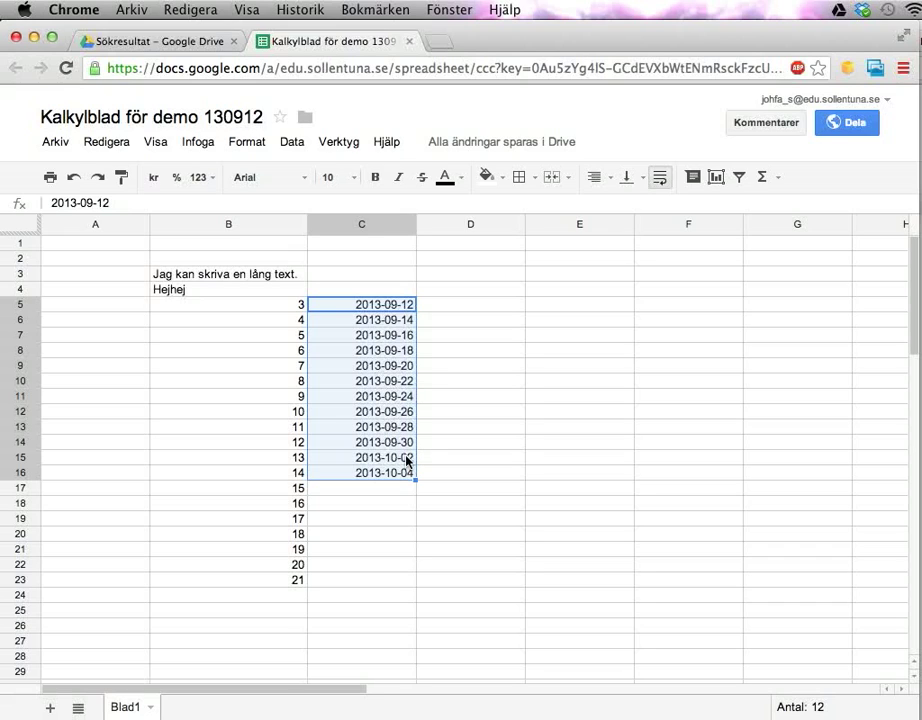
Step: Delete all the text, numbers and dates in the range B3:C23
{"action": "left_click", "coordinate": [226, 275]}
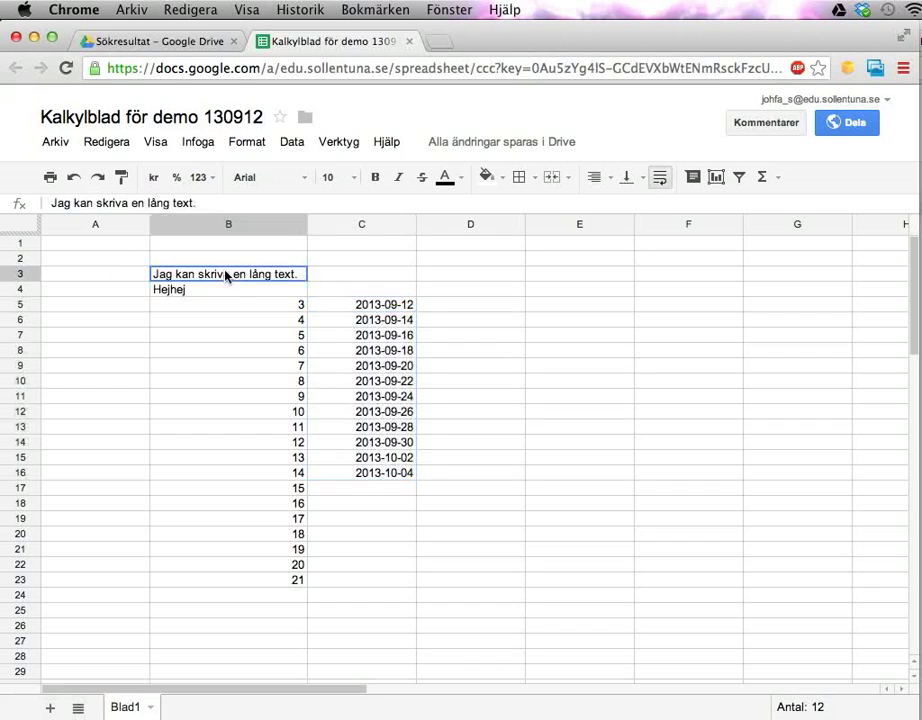
{"action": "left_click_drag", "start_coordinate": [226, 275], "coordinate": [353, 588]}
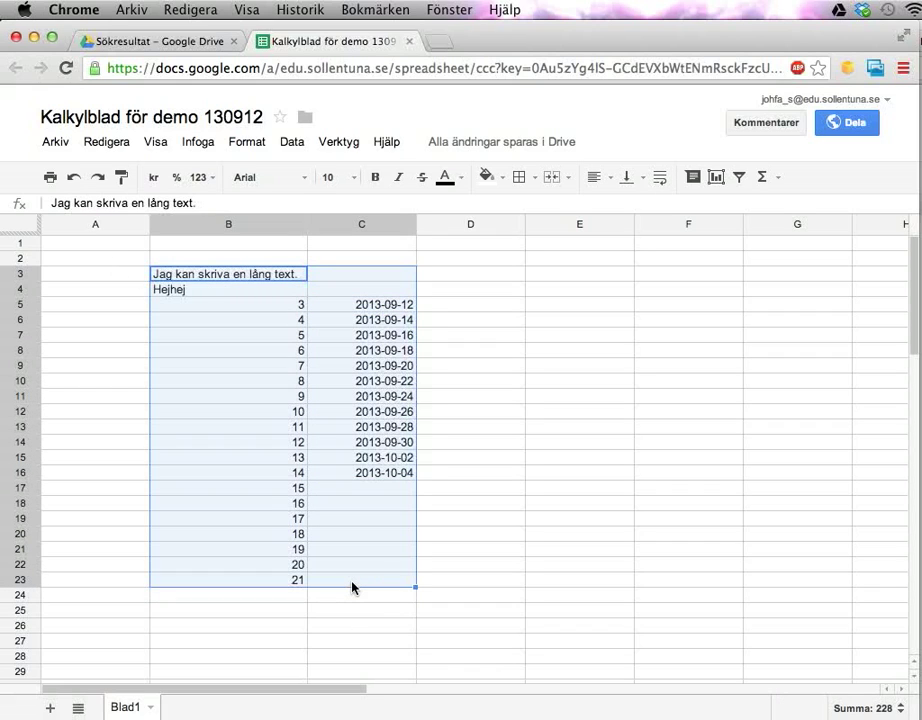
{"action": "key", "text": "Delete"}
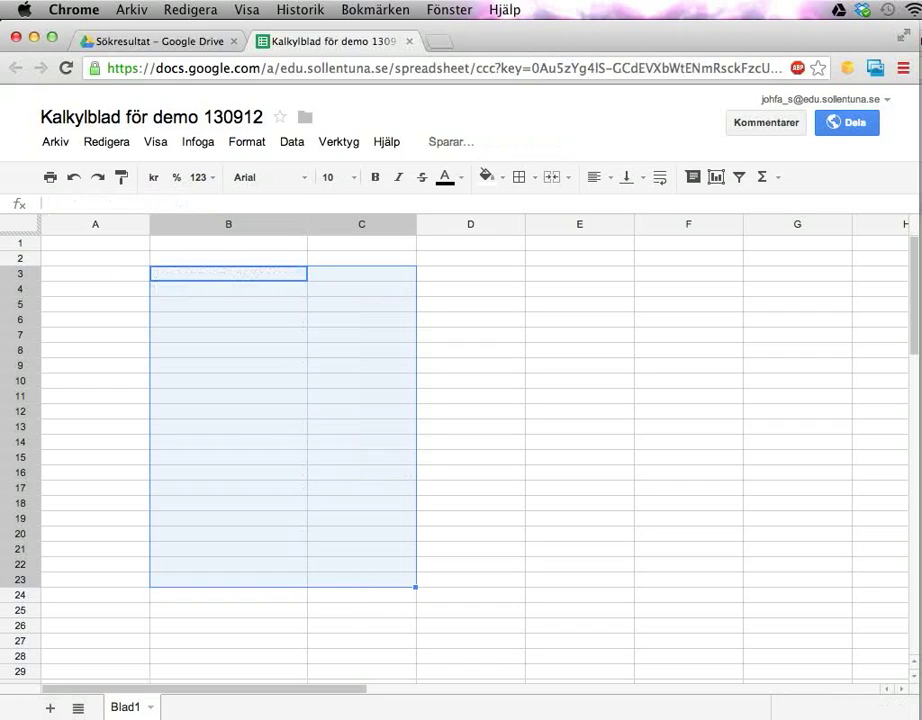
Step: Enter three people's first names as column headings in B1:D1 and narrow column B to nearly the width of column C
{"action": "left_click", "coordinate": [185, 245]}
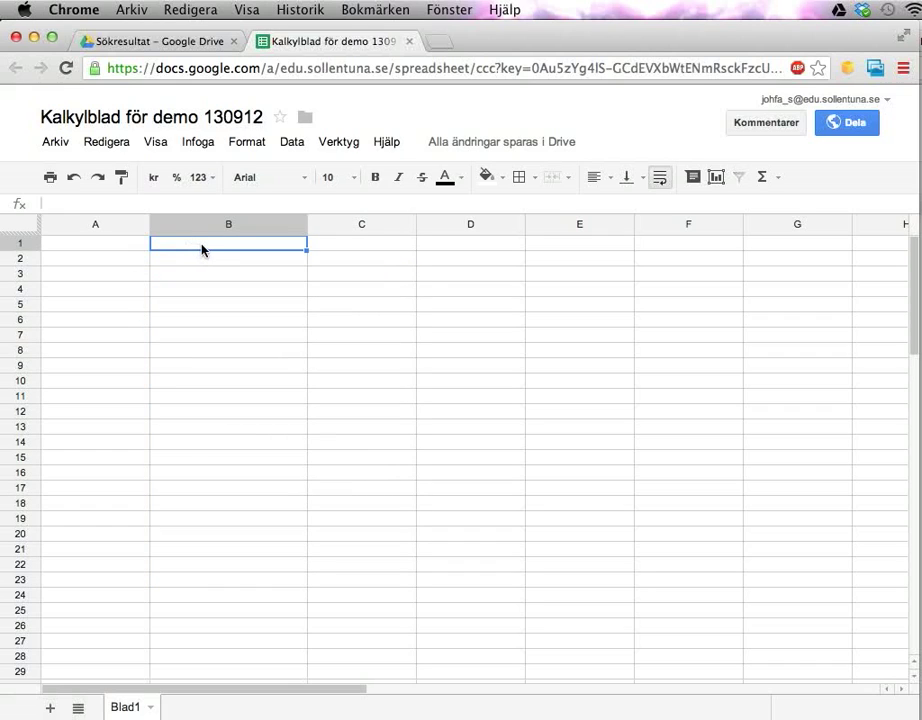
{"action": "type", "text": "ALi"}
{"action": "key", "text": "BackSpace"}
{"action": "key", "text": "BackSpace"}
{"action": "type", "text": "ki"}
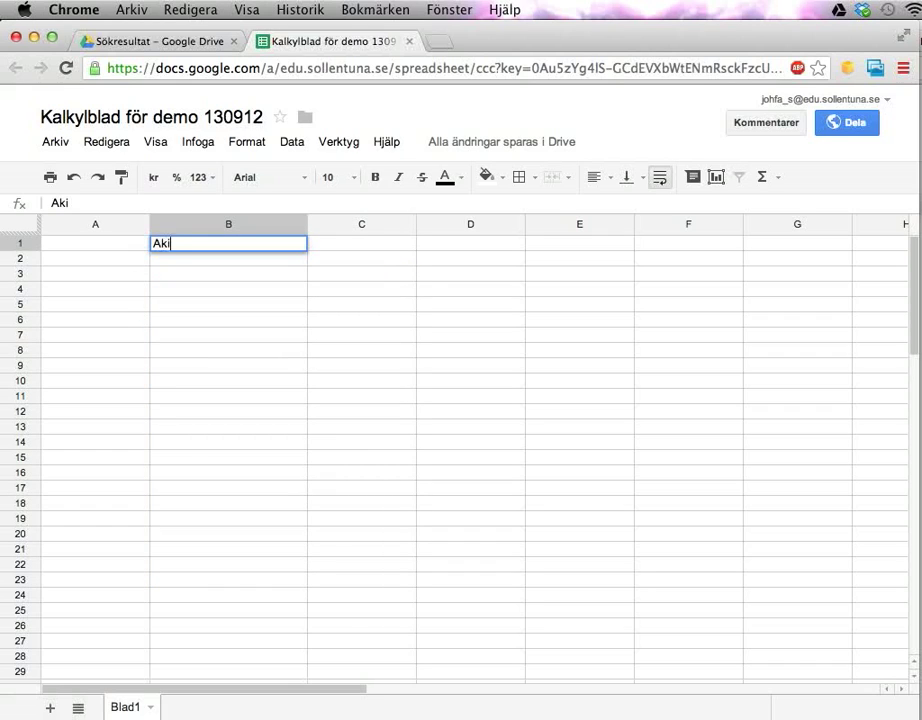
{"action": "key", "text": "BackSpace"}
{"action": "key", "text": "BackSpace"}
{"action": "type", "text": "lice"}
{"action": "key", "text": "Tab"}
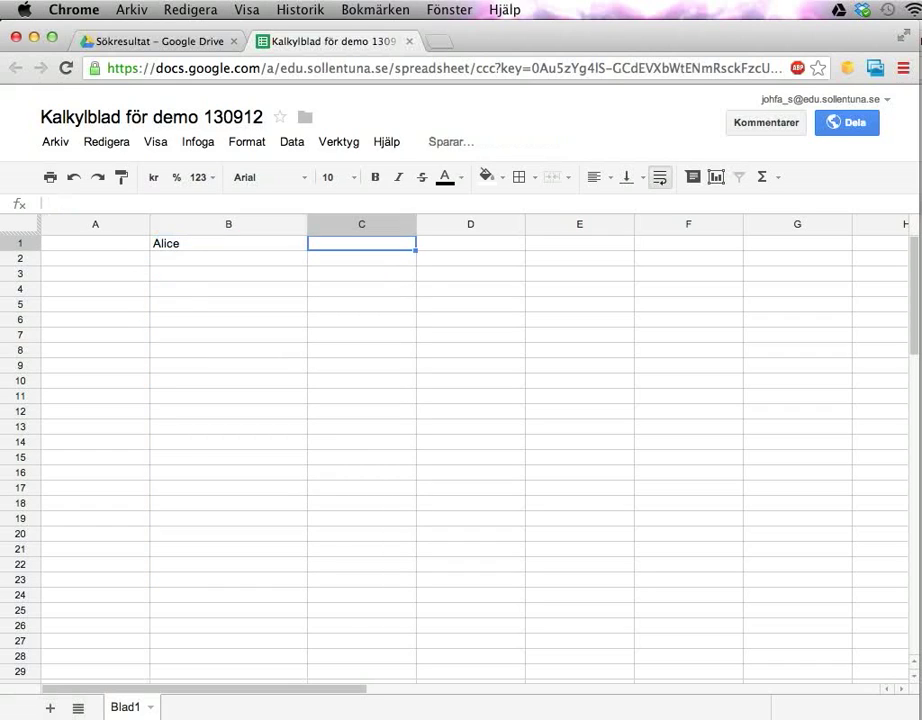
{"action": "type", "text": "Bob"}
{"action": "key", "text": "Tab"}
{"action": "type", "text": "Cedric"}
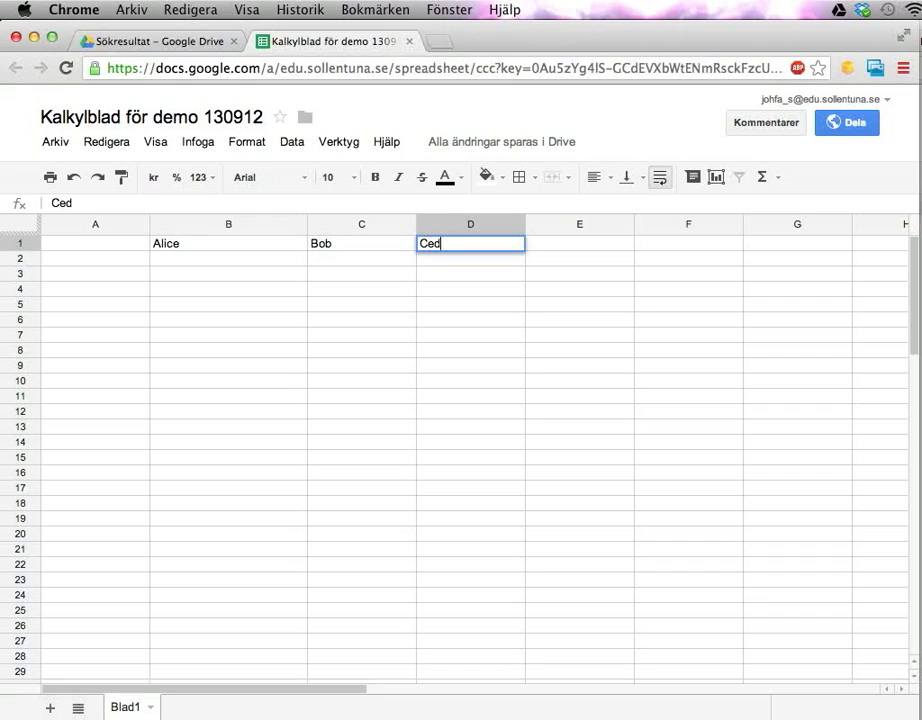
{"action": "key", "text": "Return"}
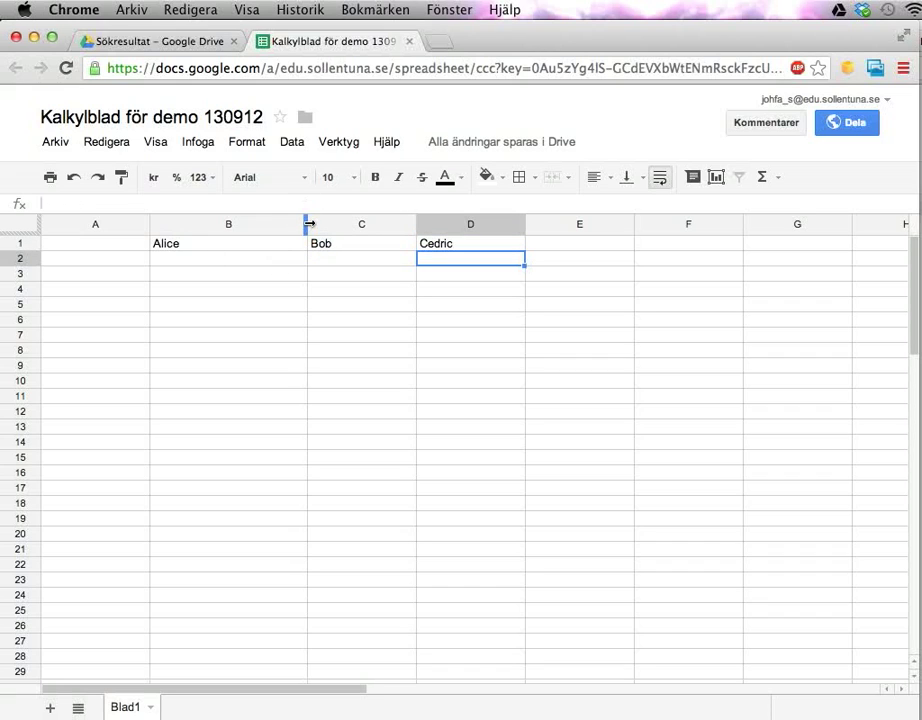
{"action": "left_click_drag", "start_coordinate": [308, 224], "coordinate": [265, 224]}
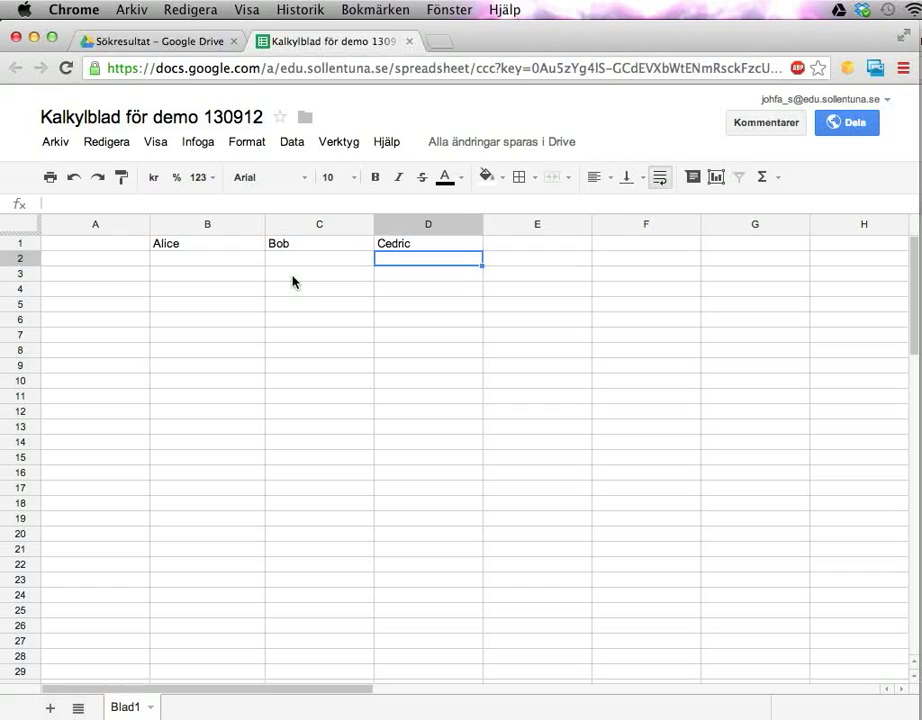
Step: Enter v 37, v 38 and v 39 in A2:A4 and fill the week series down to v 52 in A17
{"action": "key", "text": "Home"}
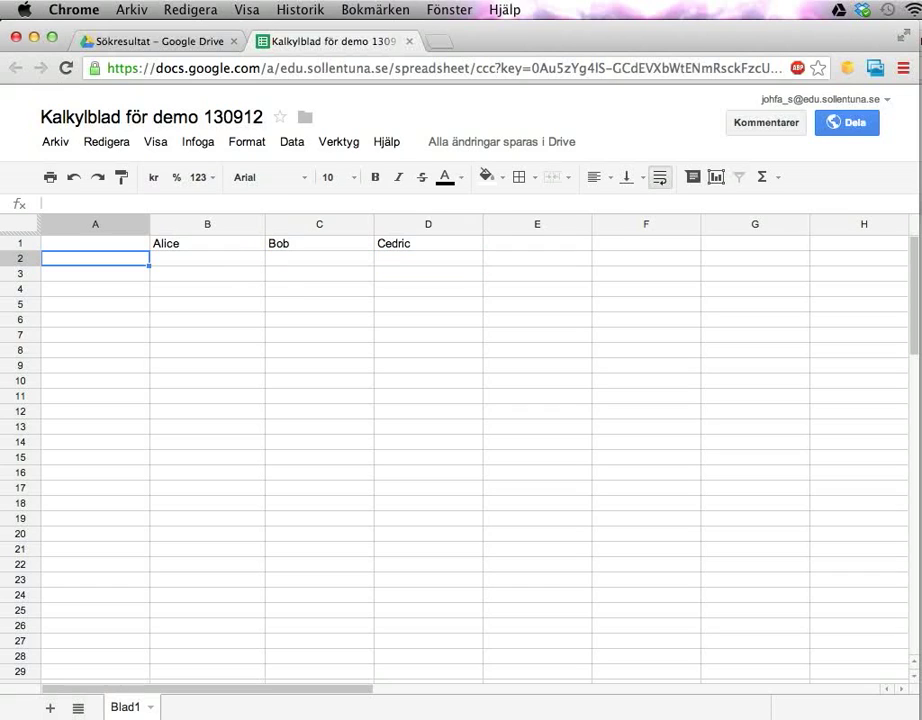
{"action": "type", "text": "v"}
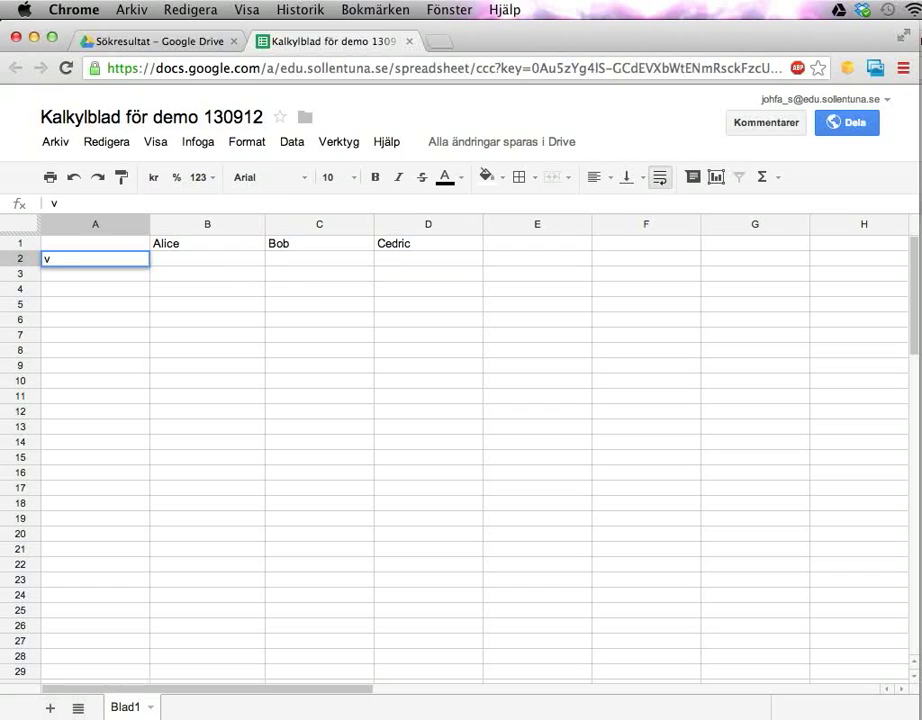
{"action": "type", "text": " 37"}
{"action": "key", "text": "Return"}
{"action": "type", "text": "v"}
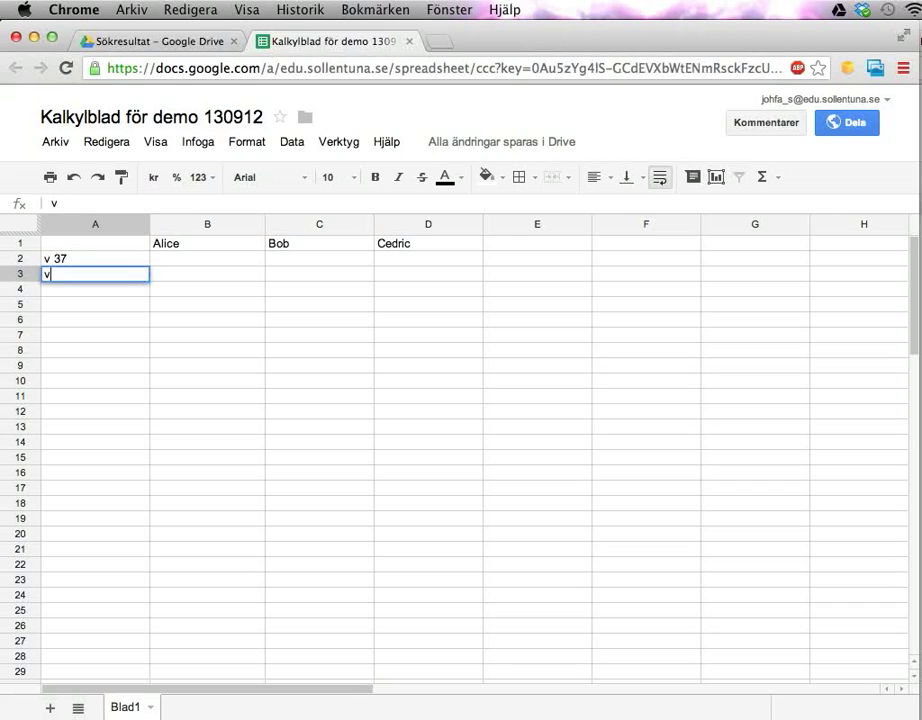
{"action": "type", "text": " 38"}
{"action": "key", "text": "Return"}
{"action": "type", "text": "v "}
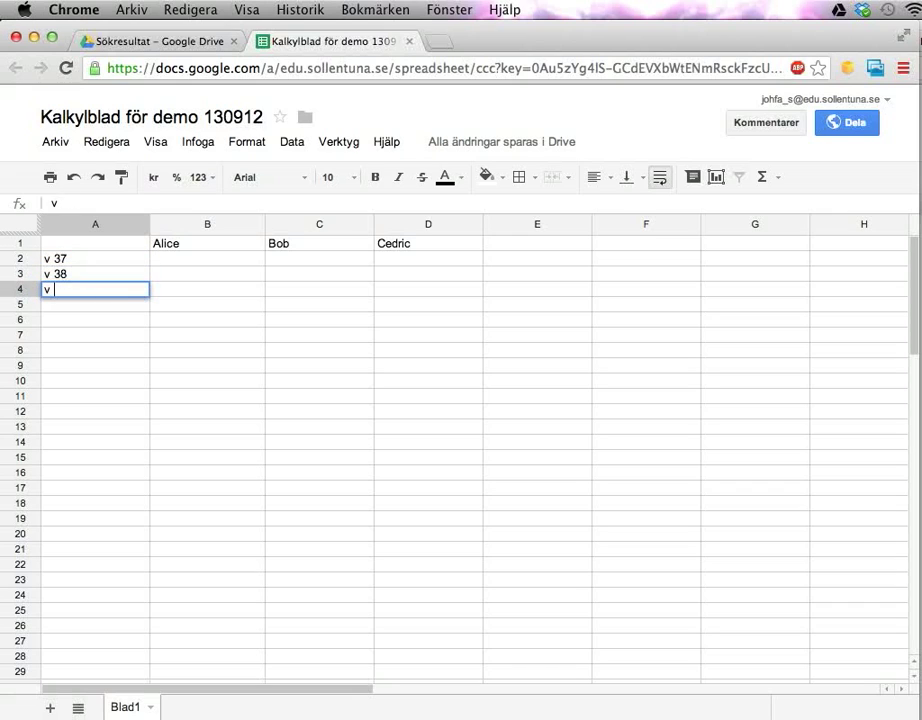
{"action": "type", "text": "39"}
{"action": "key", "text": "Return"}
{"action": "left_click", "coordinate": [129, 262]}
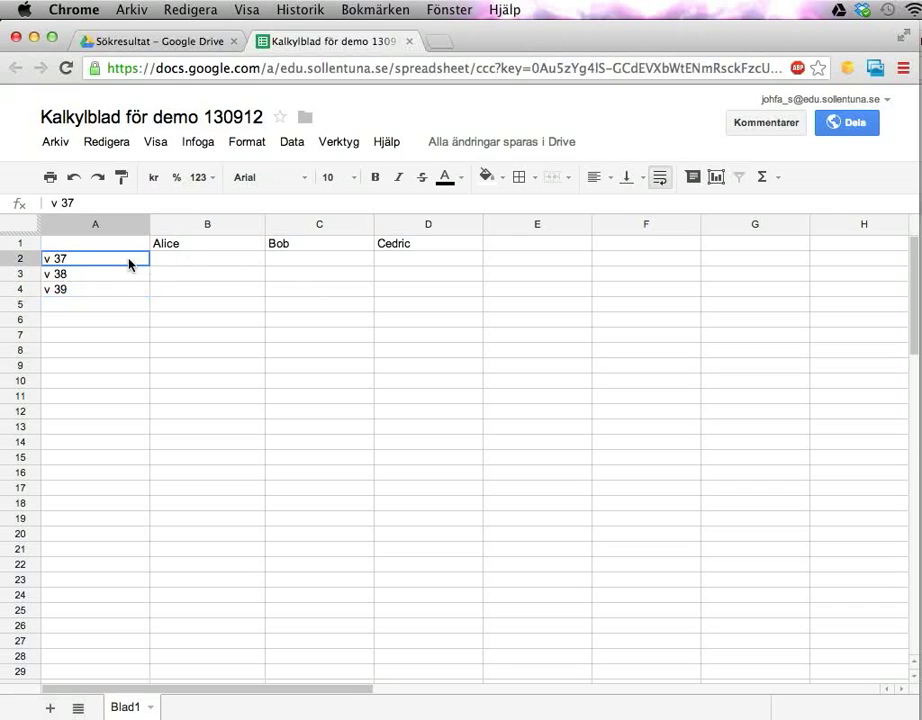
{"action": "left_click_drag", "start_coordinate": [129, 262], "coordinate": [150, 490]}
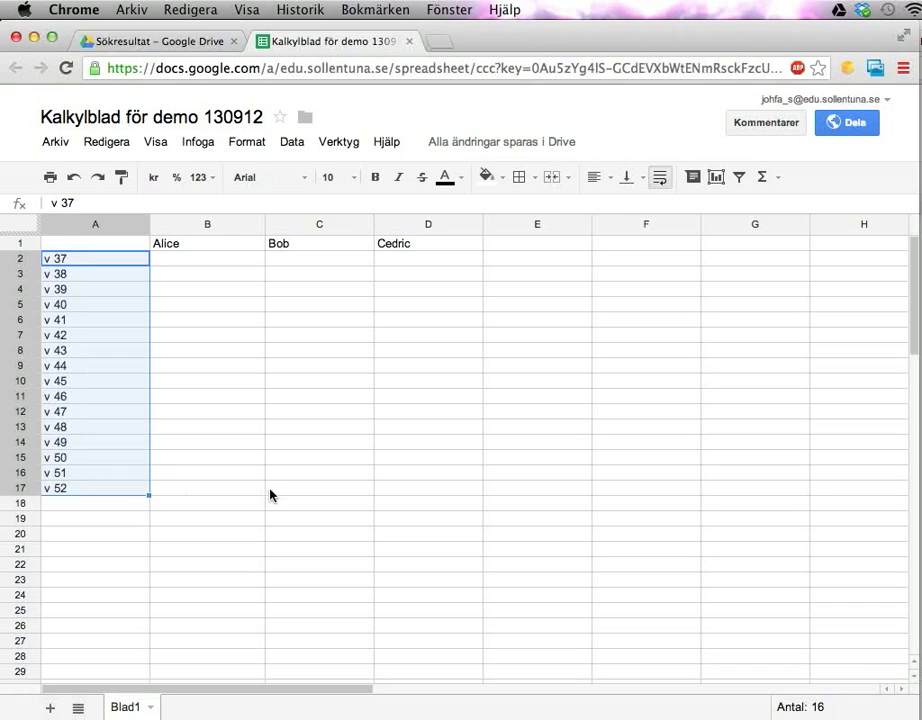
Step: Enter 2 in B2 and 1 in D2 for week v 37, leaving C2 empty
{"action": "left_click", "coordinate": [230, 260]}
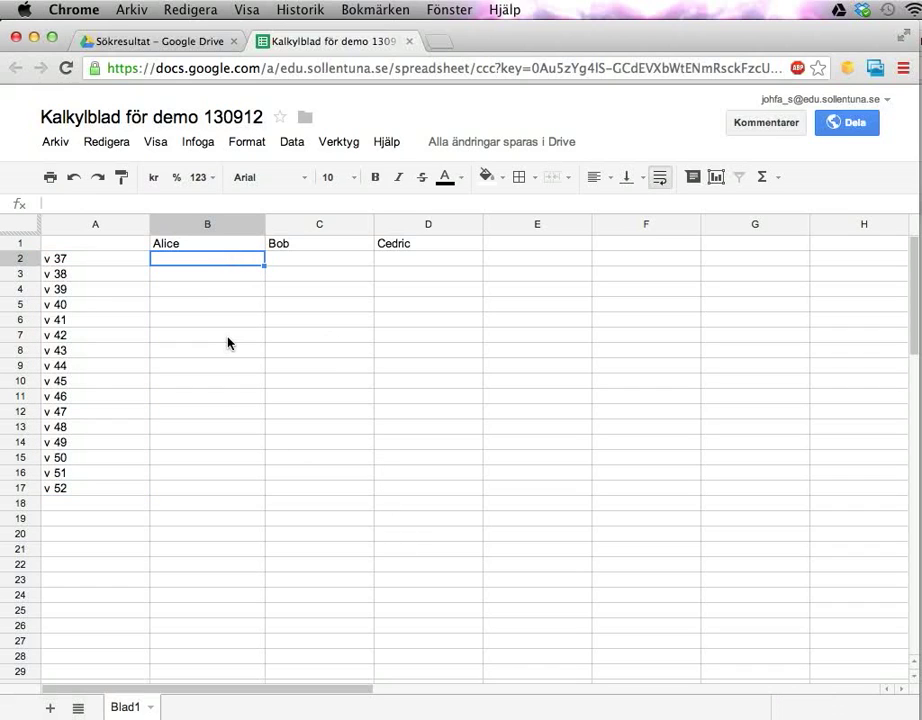
{"action": "type", "text": "2"}
{"action": "key", "text": "Tab"}
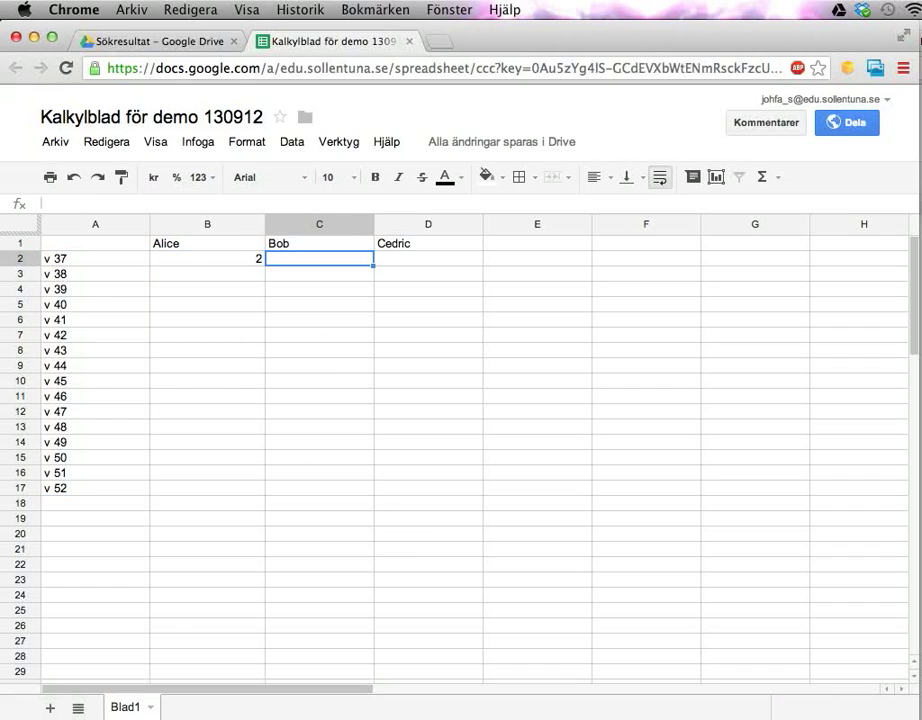
{"action": "key", "text": "Tab"}
{"action": "type", "text": "1"}
{"action": "key", "text": "Return"}
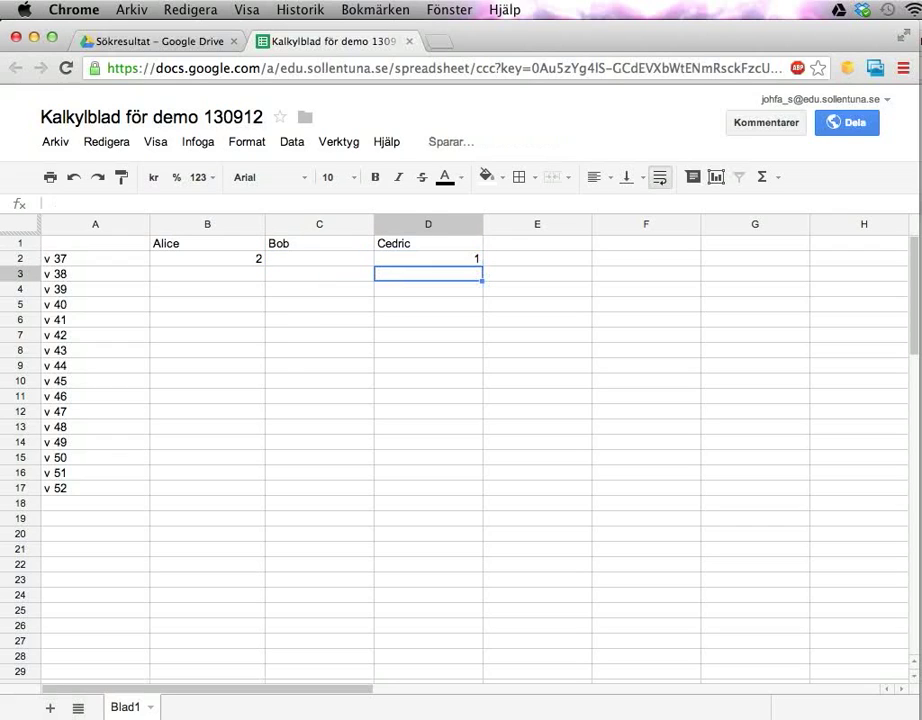
{"action": "key", "text": "Left"}
{"action": "key", "text": "Left"}
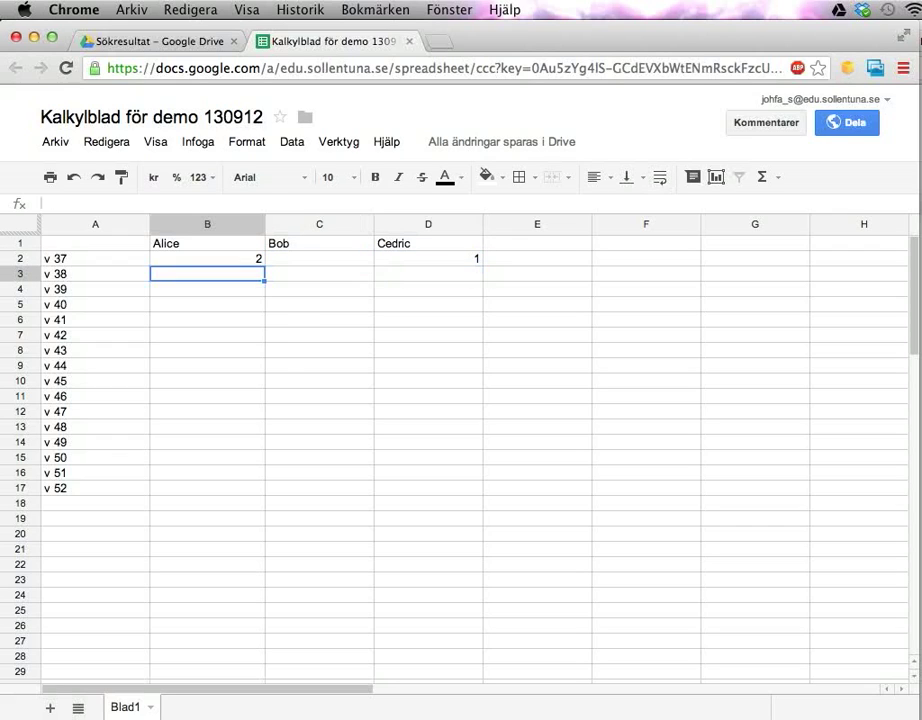
{"action": "key", "text": "Down"}
{"action": "key", "text": "Down"}
{"action": "key", "text": "Down"}
{"action": "key", "text": "Down"}
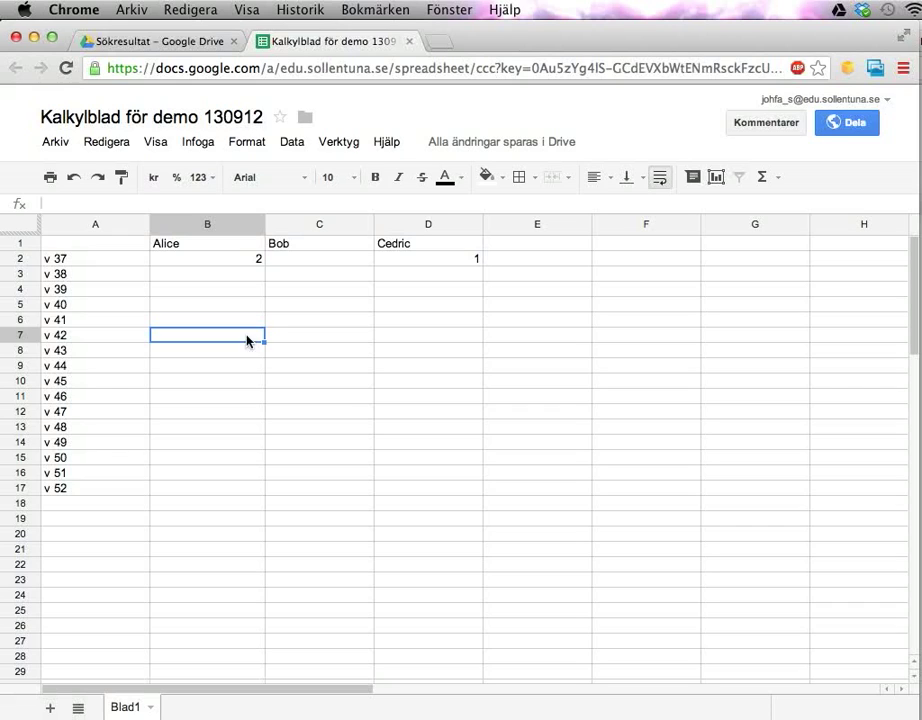
{"action": "left_click", "coordinate": [20, 259]}
{"action": "right_click", "coordinate": [26, 262]}
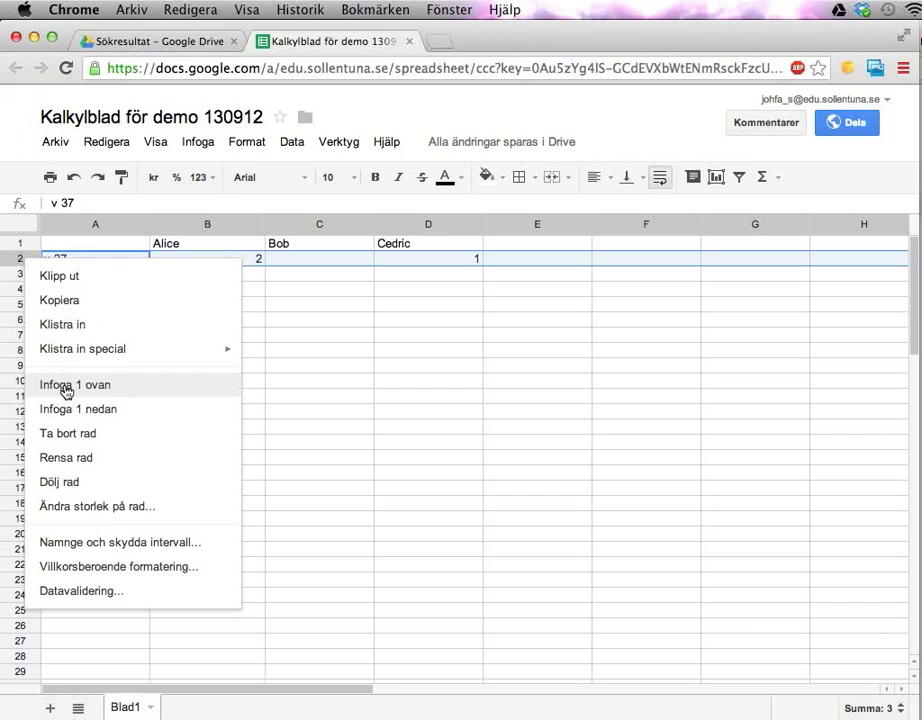
{"action": "left_click", "coordinate": [308, 306]}
Step: Insert five rows above week v 37 and fill the week series upward from v 36 in A6 to v 32 in A2
{"action": "left_click_drag", "start_coordinate": [24, 260], "coordinate": [22, 322]}
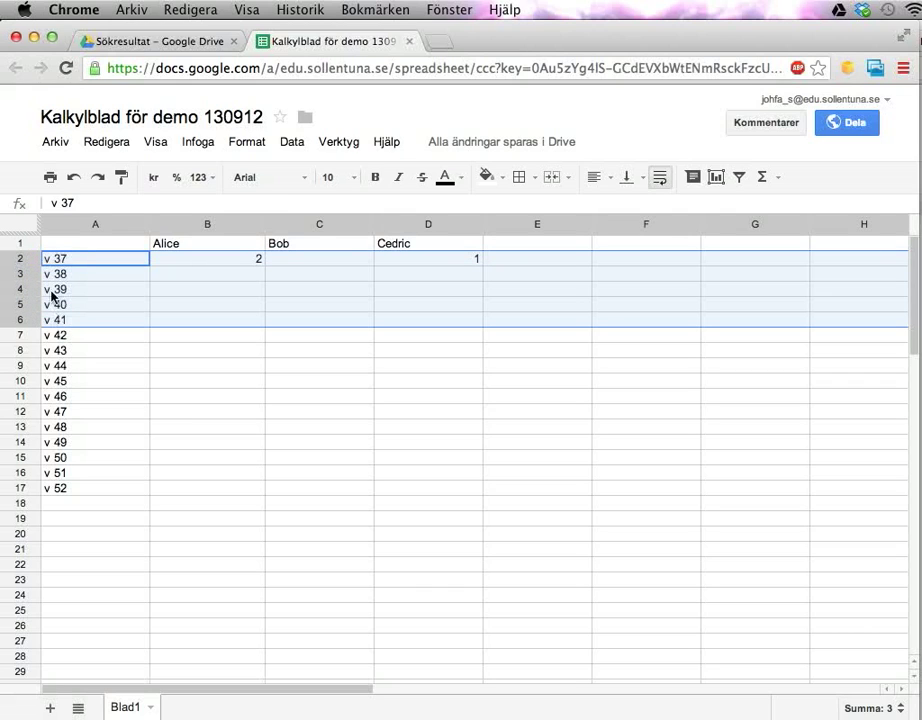
{"action": "right_click", "coordinate": [25, 259]}
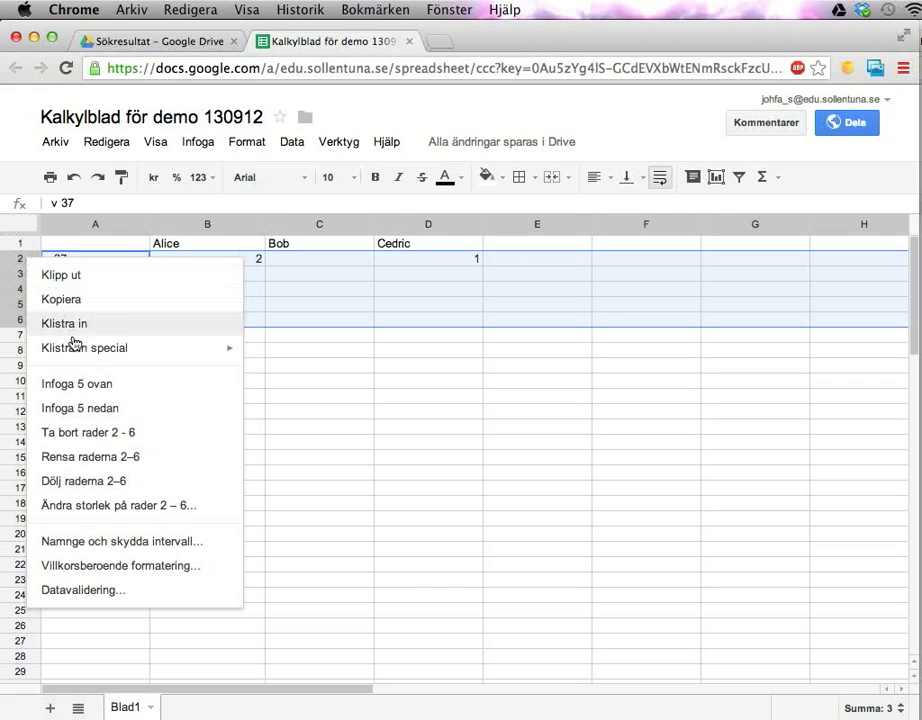
{"action": "left_click", "coordinate": [86, 390]}
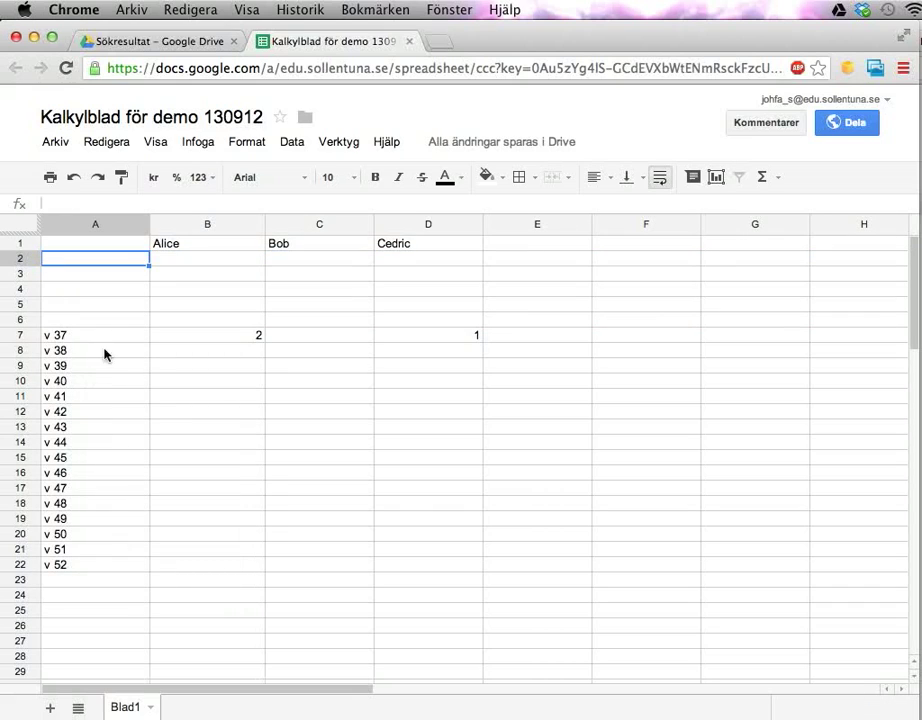
{"action": "left_click_drag", "start_coordinate": [113, 331], "coordinate": [146, 253]}
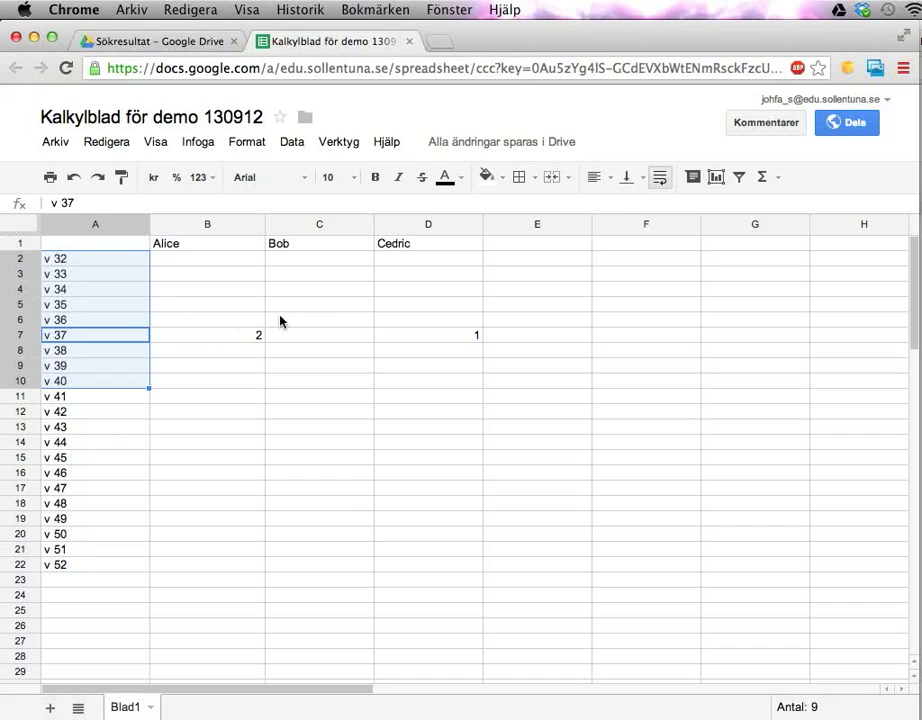
{"action": "left_click", "coordinate": [313, 304]}
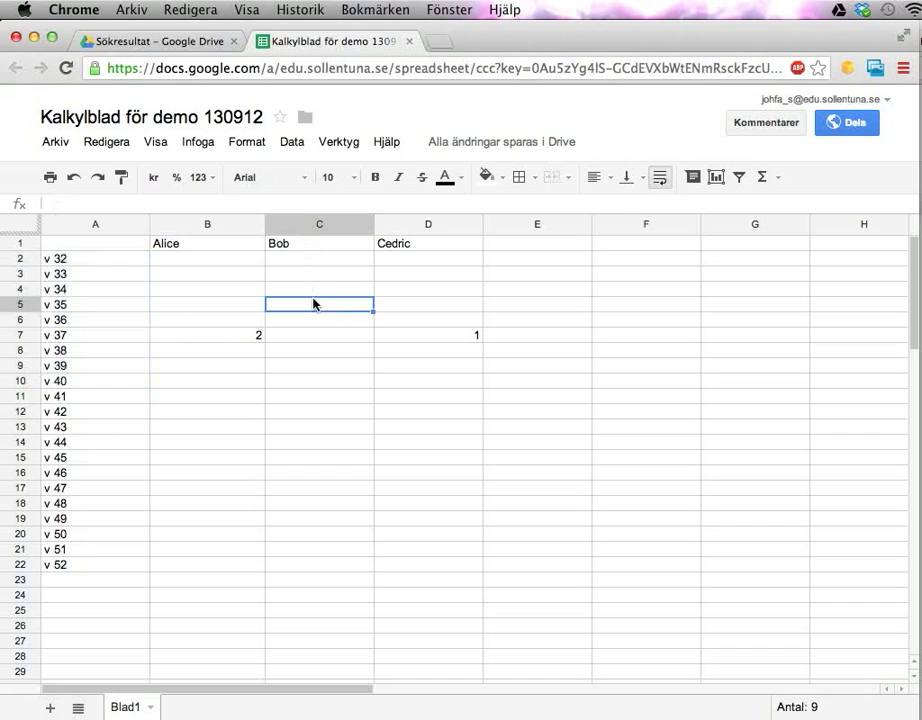
Step: Insert one empty column immediately before column C
{"action": "left_click", "coordinate": [313, 226]}
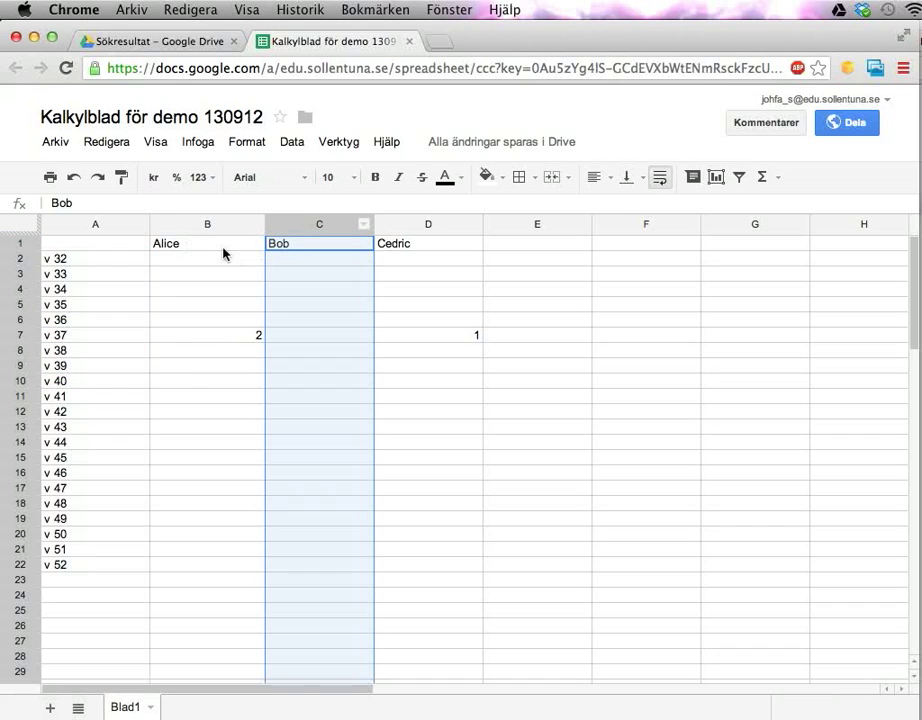
{"action": "right_click", "coordinate": [318, 226]}
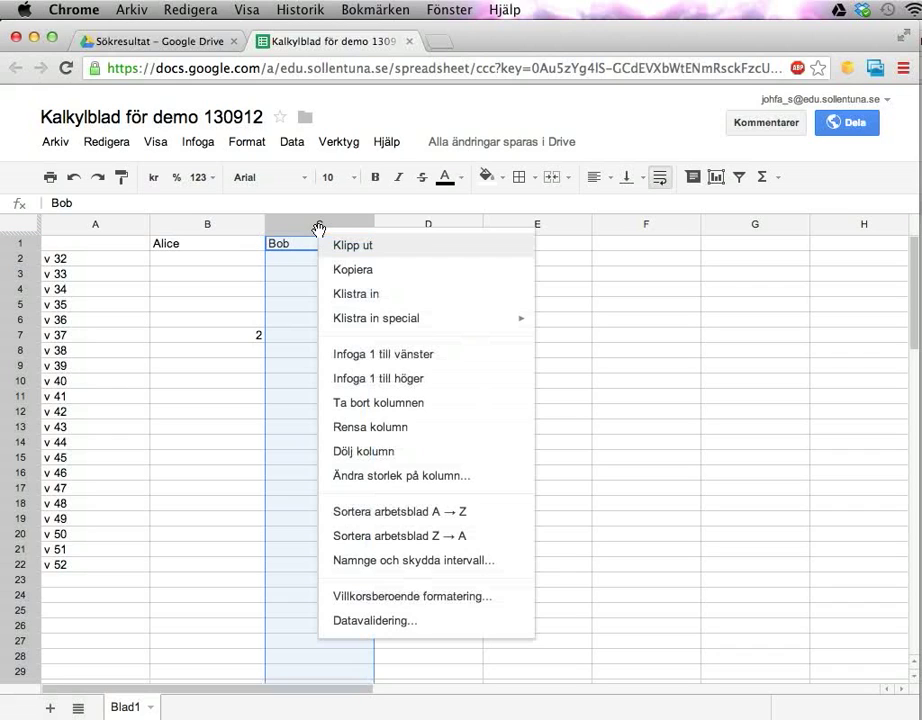
{"action": "left_click", "coordinate": [370, 356]}
{"action": "left_click", "coordinate": [333, 351]}
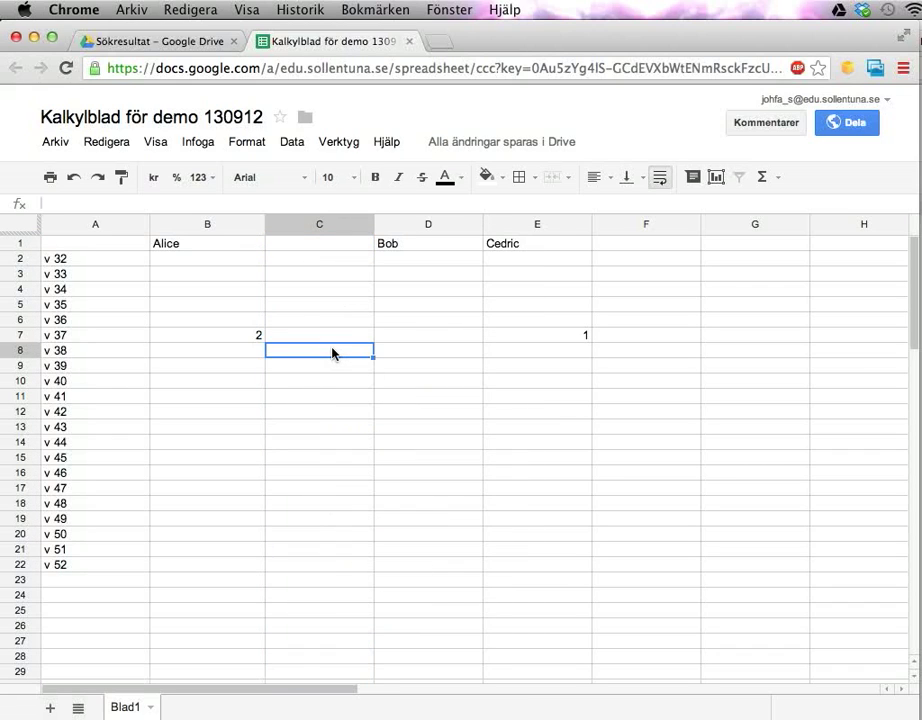
Step: Delete the empty column C between the first and second name columns
{"action": "left_click", "coordinate": [312, 222]}
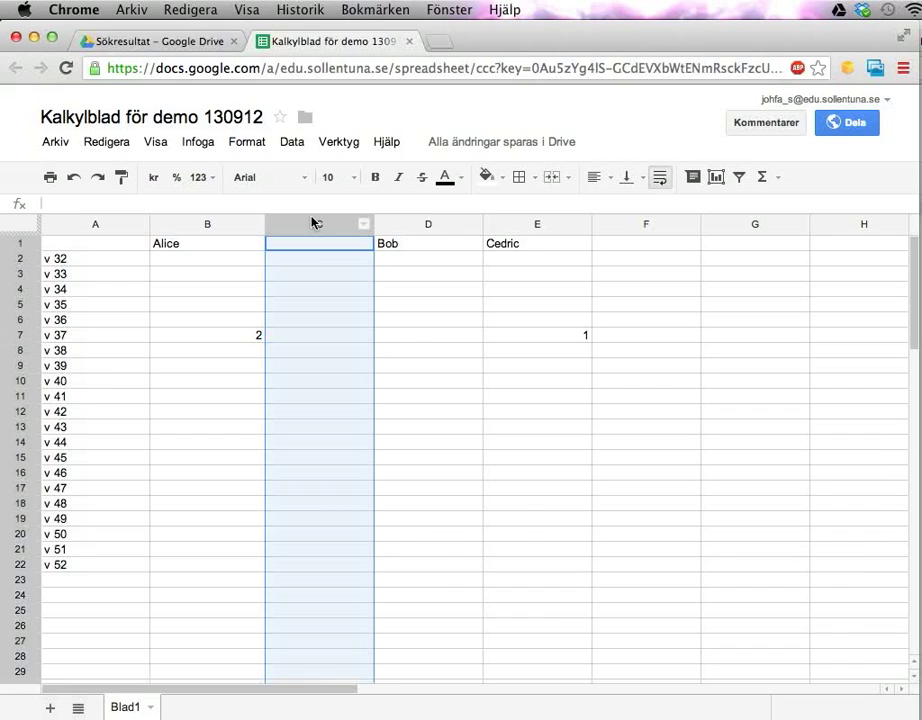
{"action": "right_click", "coordinate": [313, 222]}
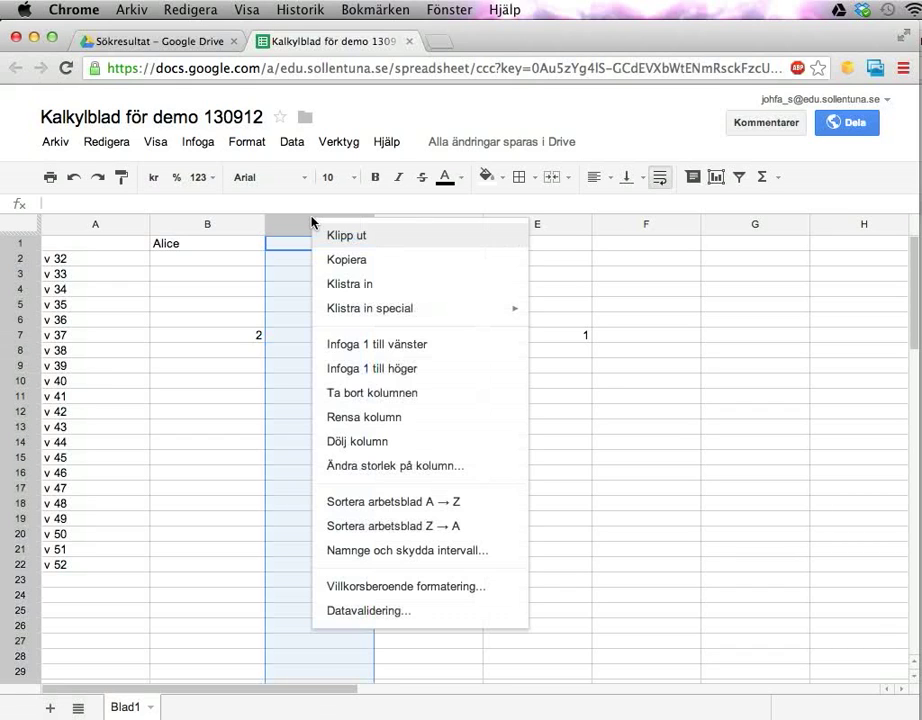
{"action": "left_click", "coordinate": [370, 391]}
{"action": "left_click", "coordinate": [332, 275]}
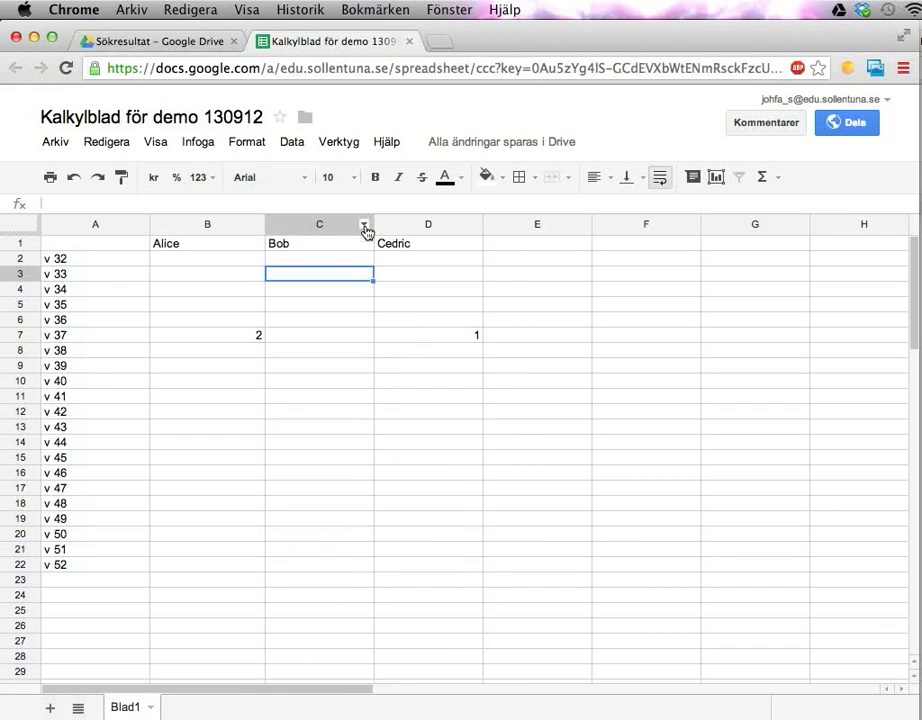
Step: Review the operations available for column C and dismiss them without applying any
{"action": "left_click", "coordinate": [365, 226]}
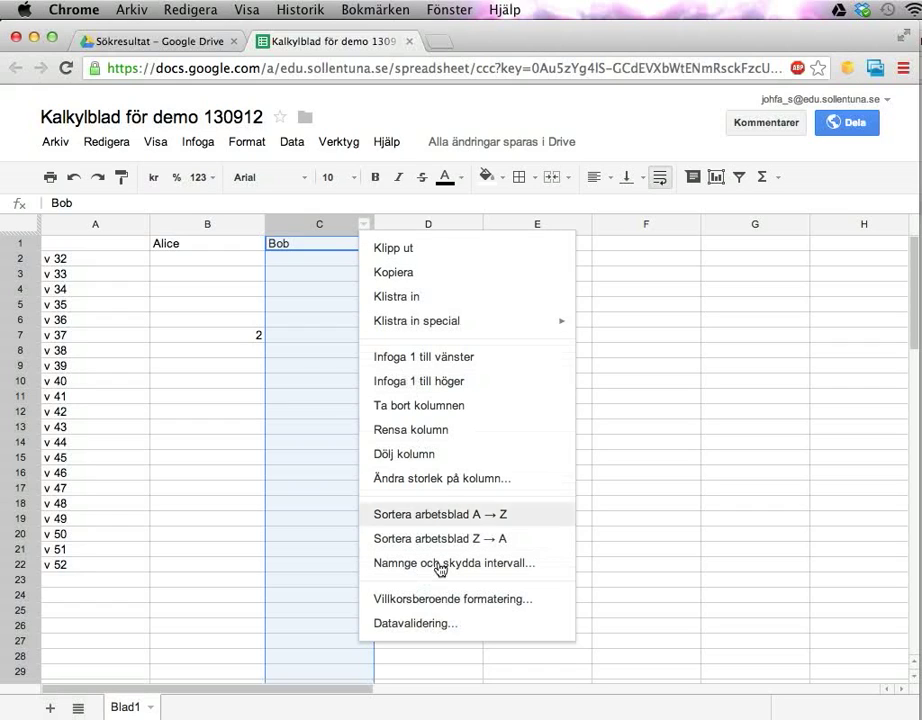
{"action": "left_click", "coordinate": [321, 396]}
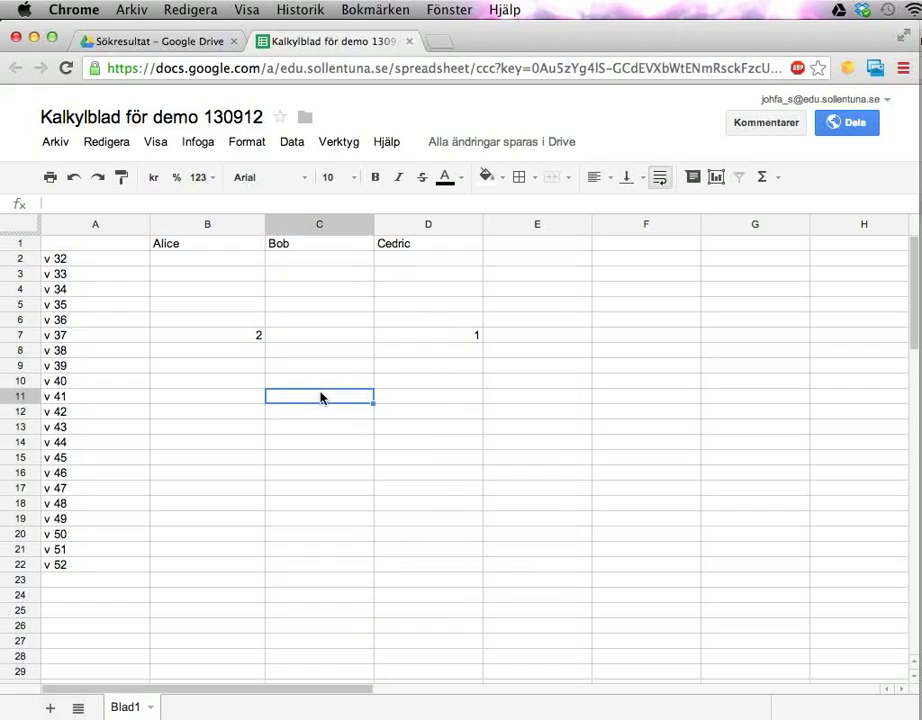
Step: Switch to the Fraise text editor to consult the lesson notes in namnlös 3, and return to the spreadsheet in Google Chrome
{"action": "key", "text": "super+Tab"}
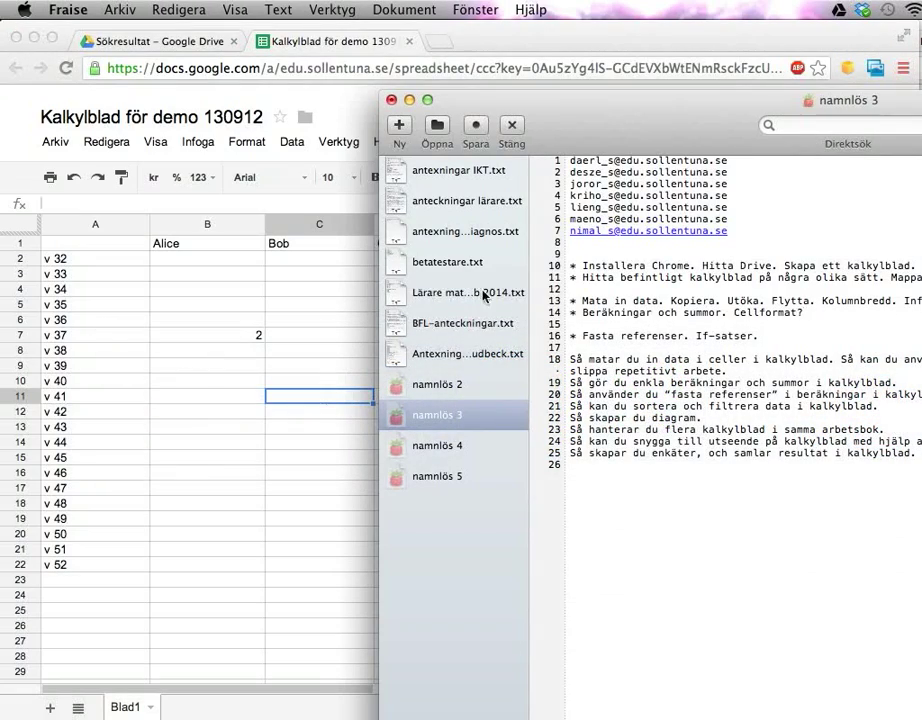
{"action": "left_click_drag", "start_coordinate": [603, 100], "coordinate": [854, 103]}
{"action": "key", "text": "super+Tab"}
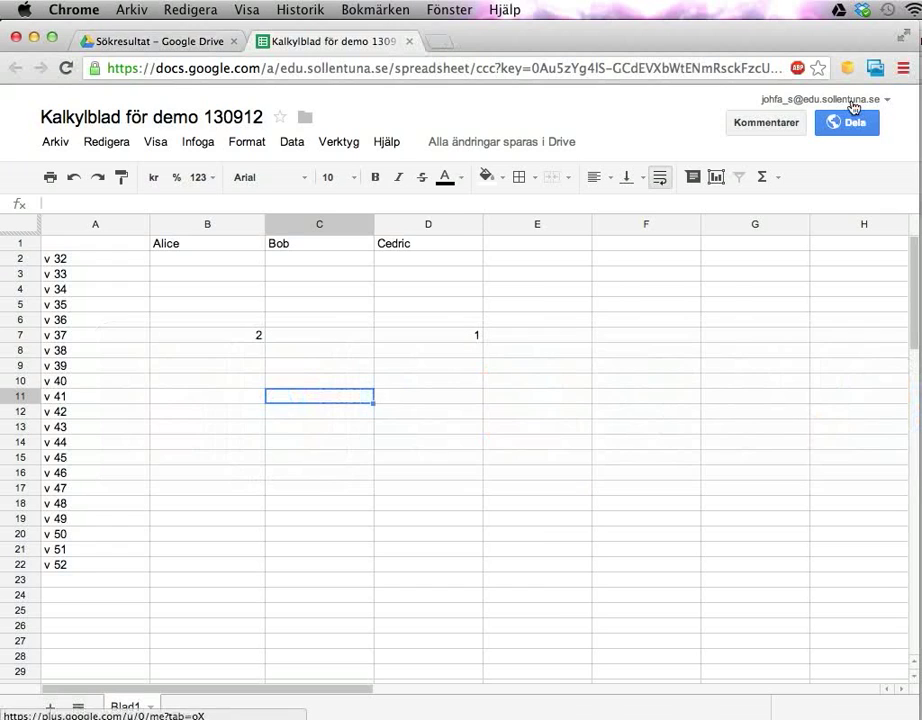
{"action": "key", "text": "super+Tab"}
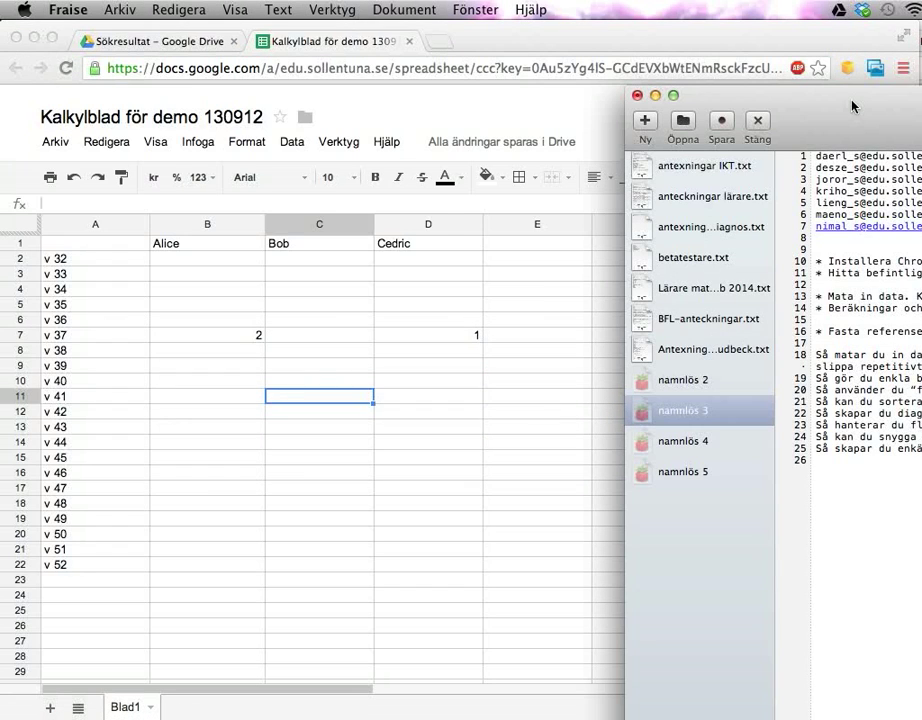
{"action": "key", "text": "super+Tab"}
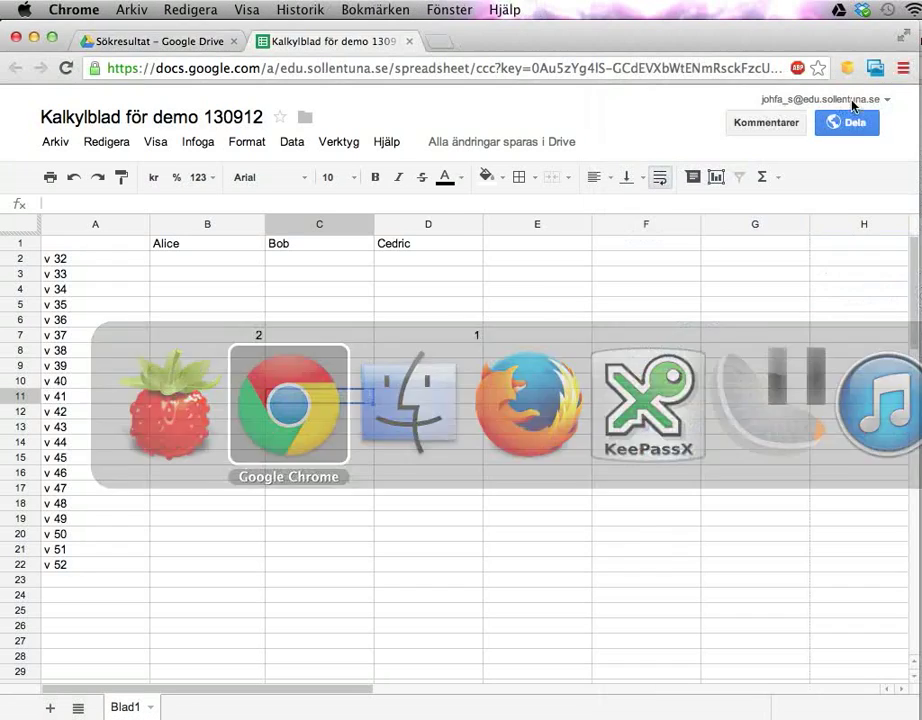
{"action": "left_click", "coordinate": [310, 349]}
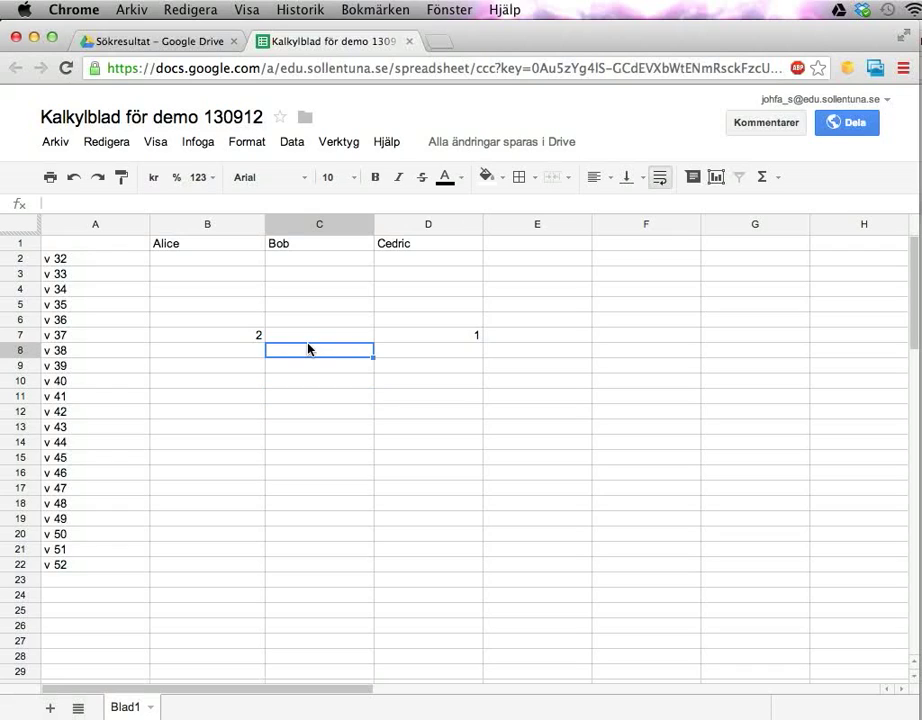